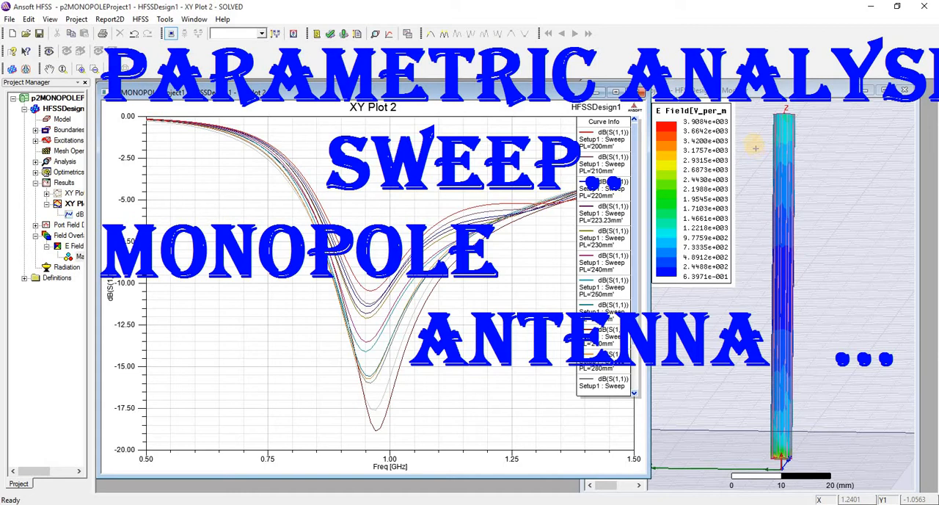
drag(757, 109, 837, 465)
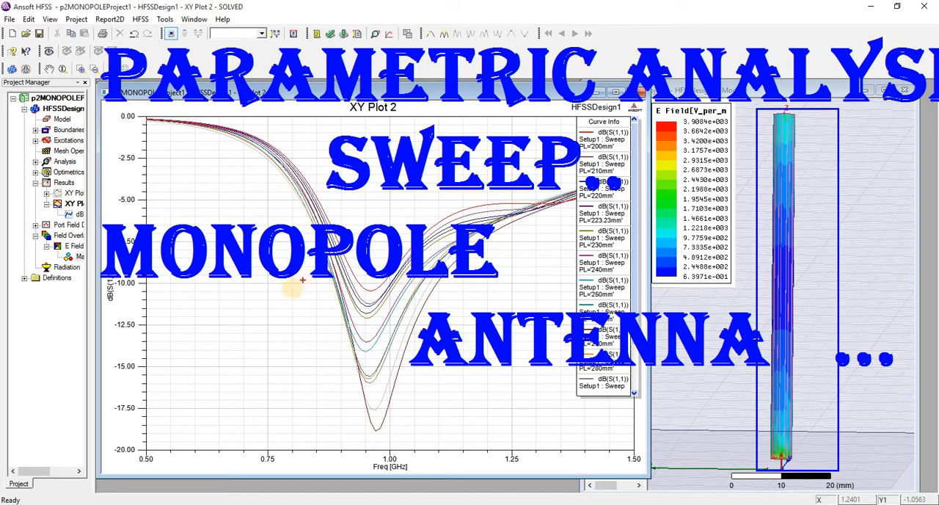
mouse_move(288, 288)
mouse_down()
mouse_move(505, 485)
mouse_move(519, 472)
mouse_up()
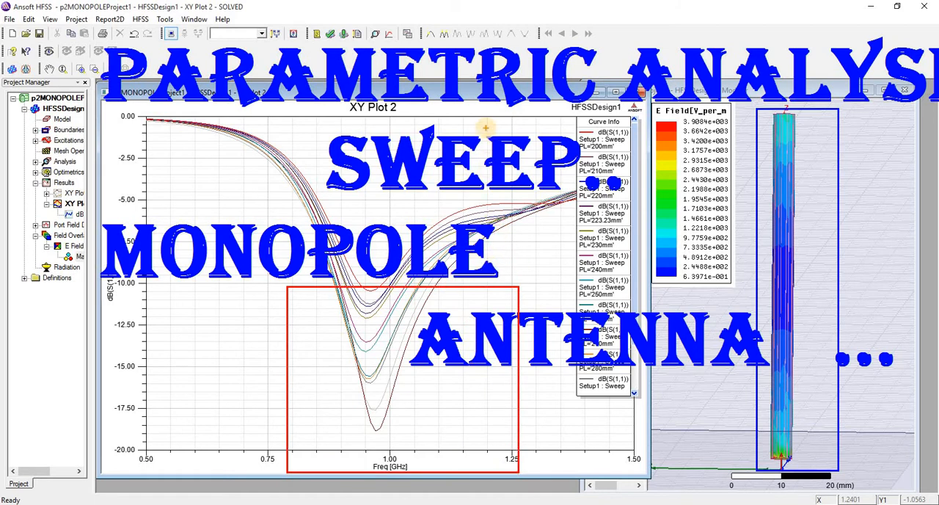
key(Escape)
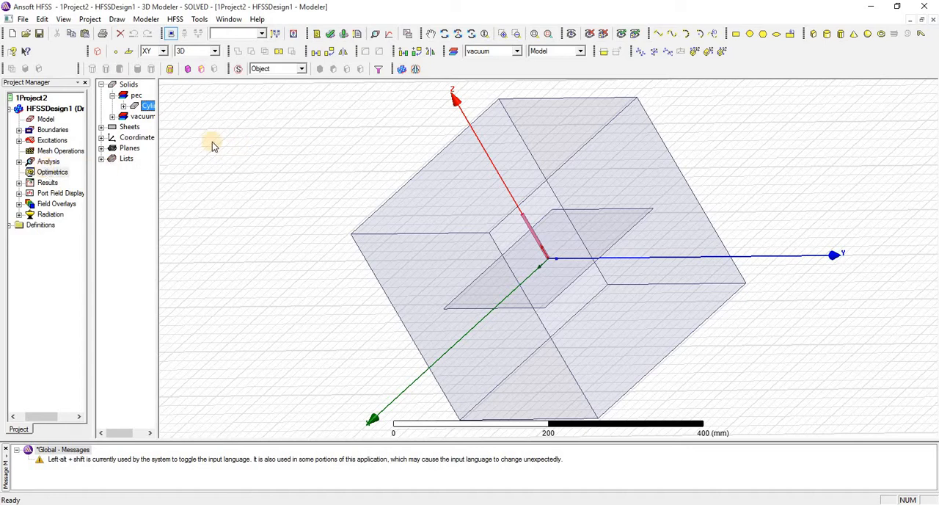
Step: Inspect the creation parameters of the monopole cylinder and close its properties without changes
click(124, 106)
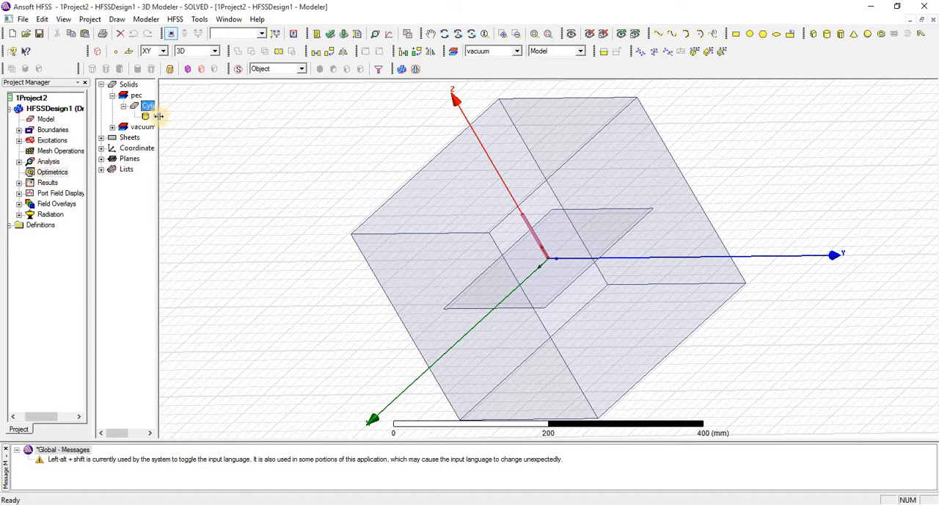
drag(158, 116, 212, 117)
click(343, 209)
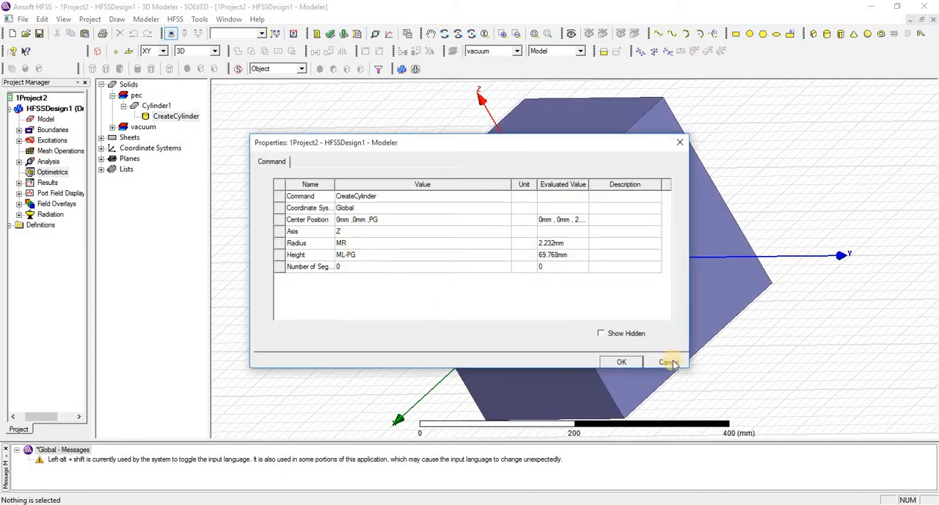
click(669, 362)
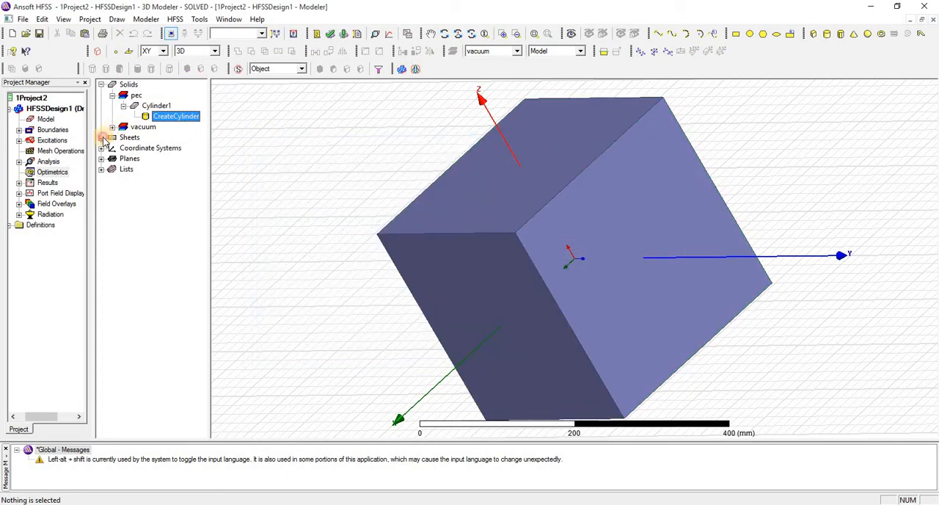
Step: Inspect the creation properties of the lumped port rectangle and the gp ground plane sheet
click(102, 138)
click(113, 148)
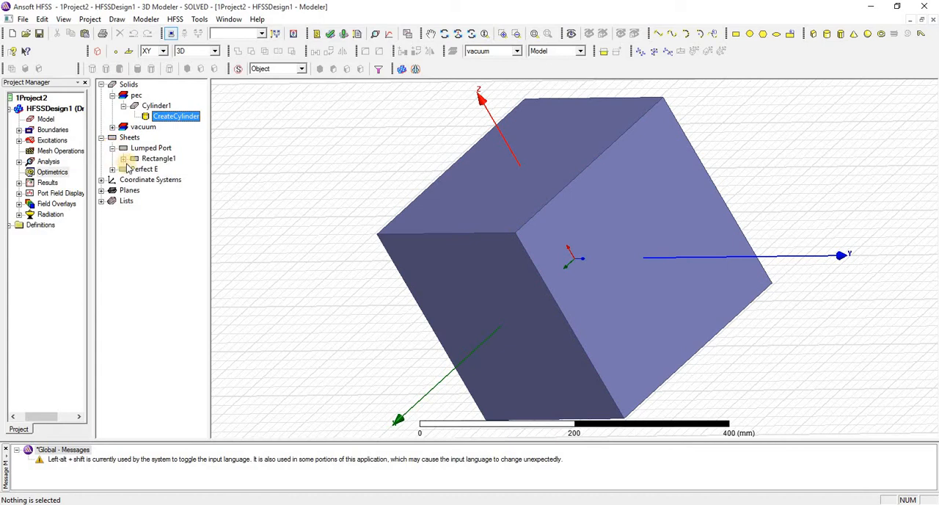
click(123, 159)
double_click(178, 169)
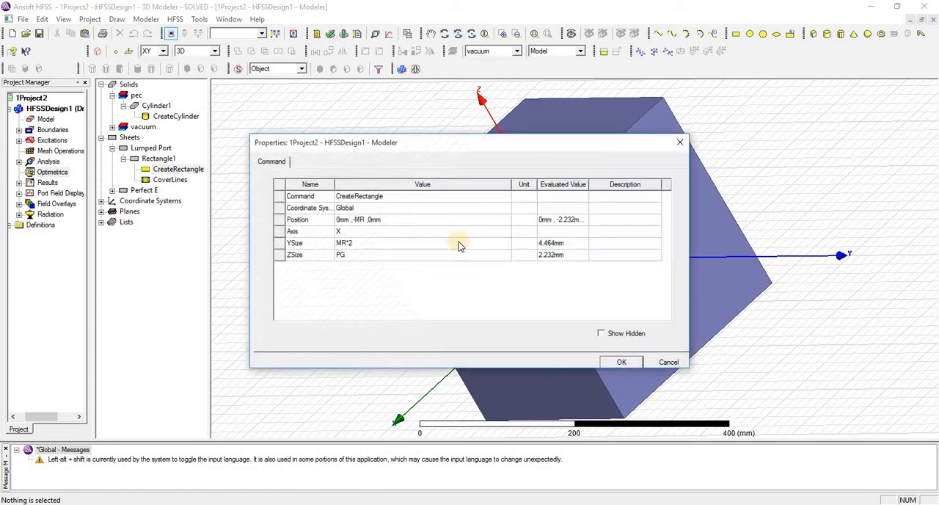
click(664, 363)
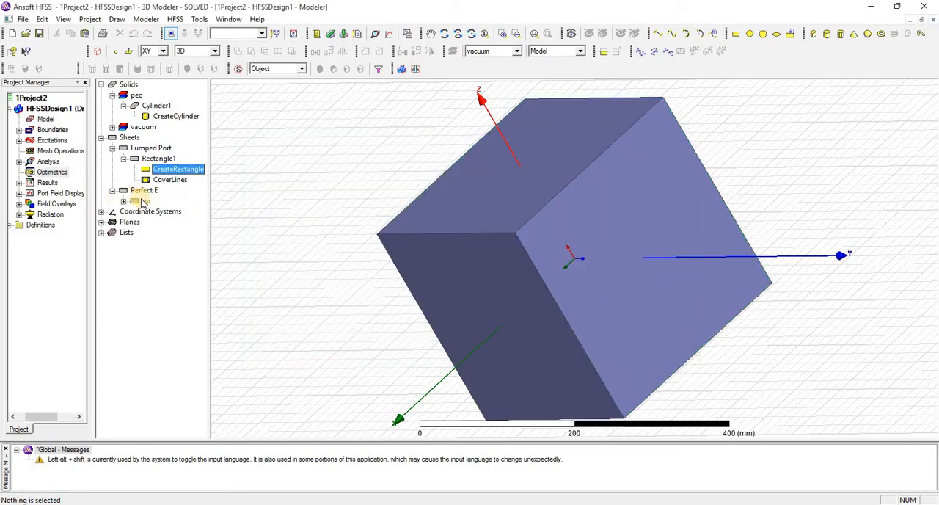
click(123, 202)
double_click(164, 213)
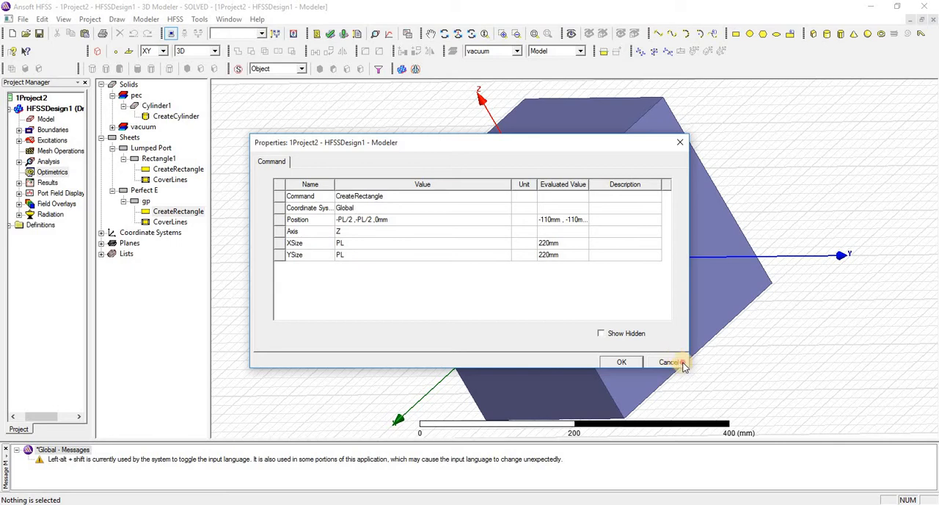
click(667, 363)
Step: Review the design's local variables in the design properties and close them
click(174, 19)
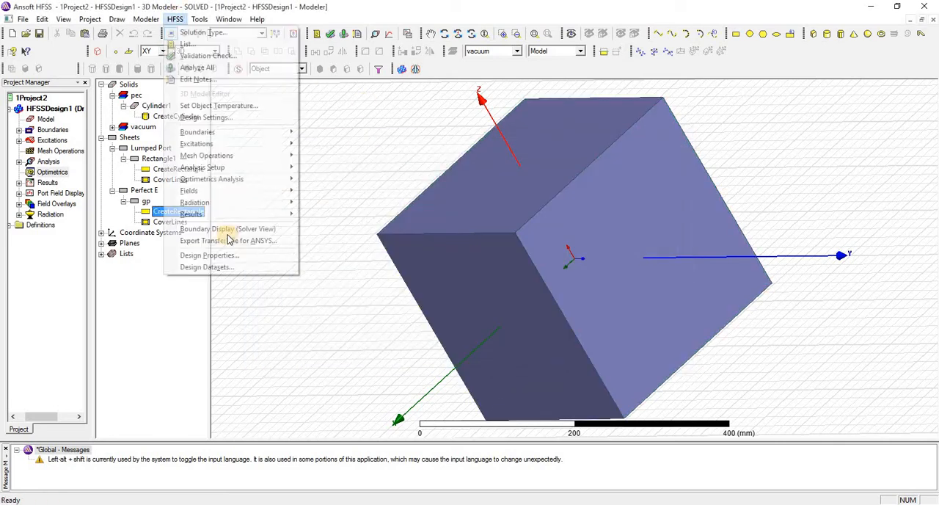
click(221, 255)
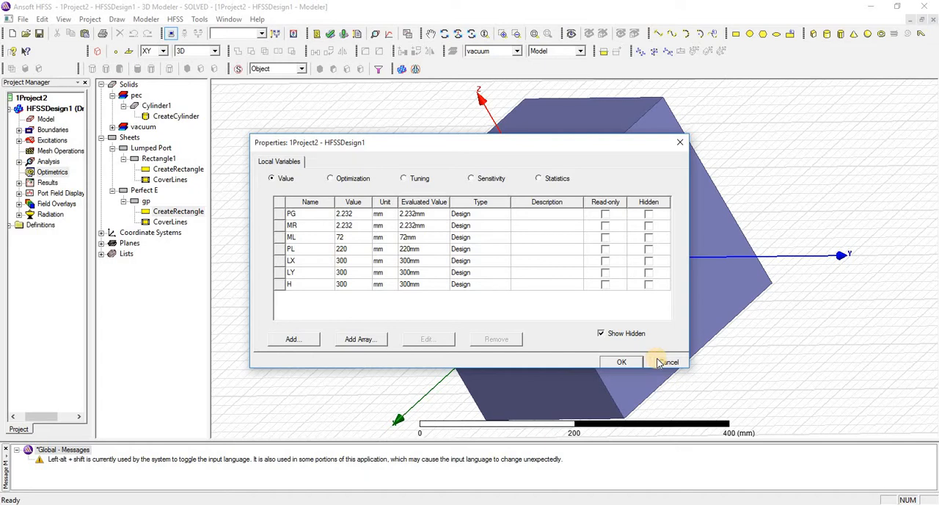
click(665, 362)
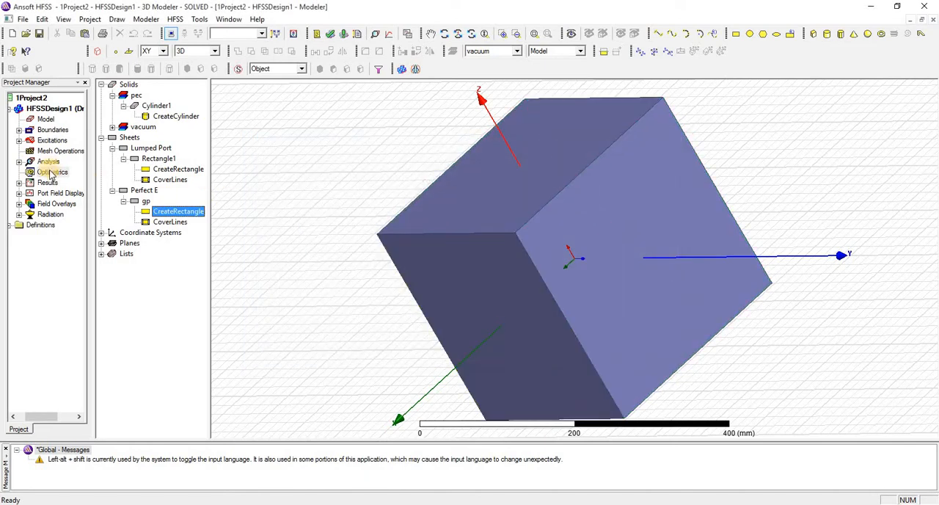
Step: Add a parametric sweep under Optimetrics and choose PL as the sweep variable
right_click(51, 174)
mouse_move(124, 195)
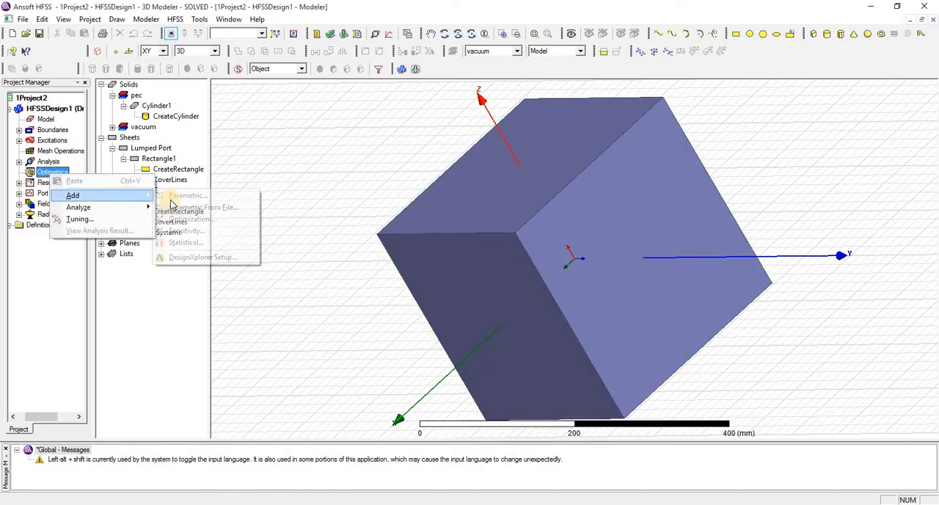
click(210, 197)
click(629, 158)
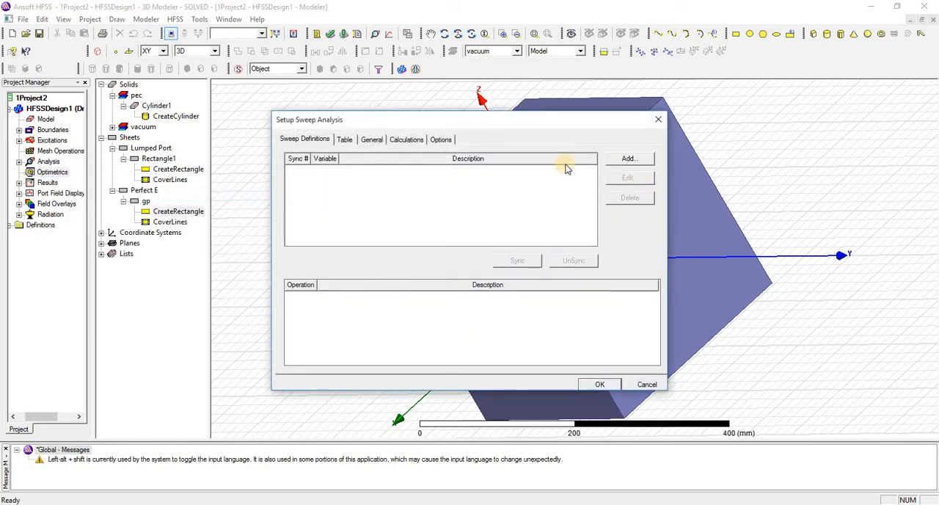
click(431, 192)
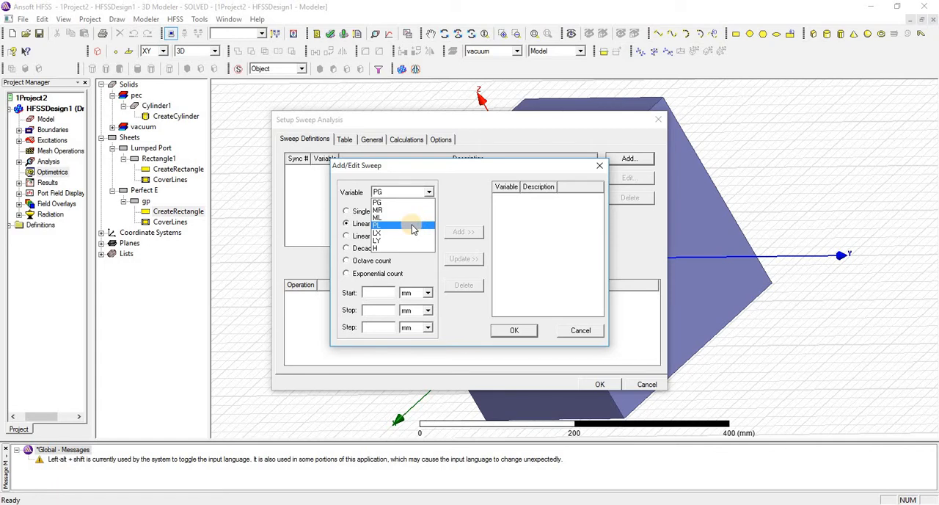
click(391, 218)
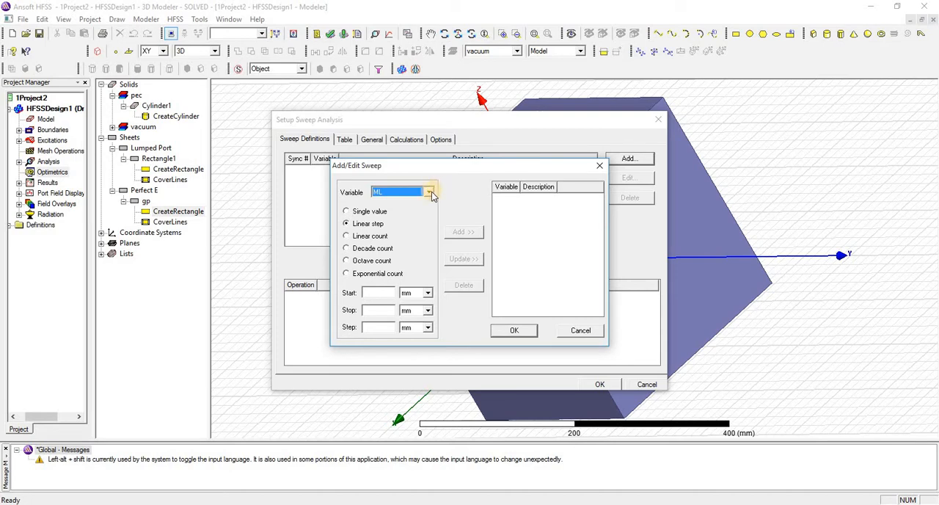
click(429, 193)
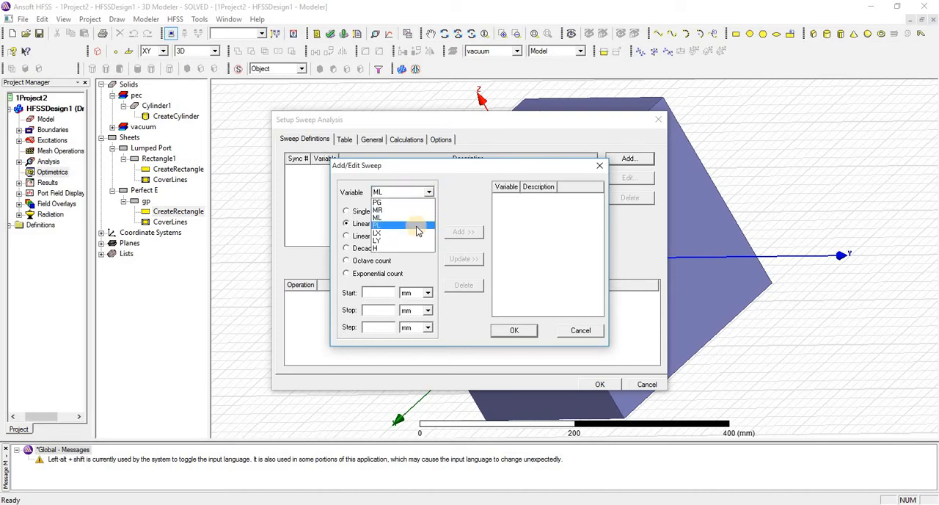
click(417, 225)
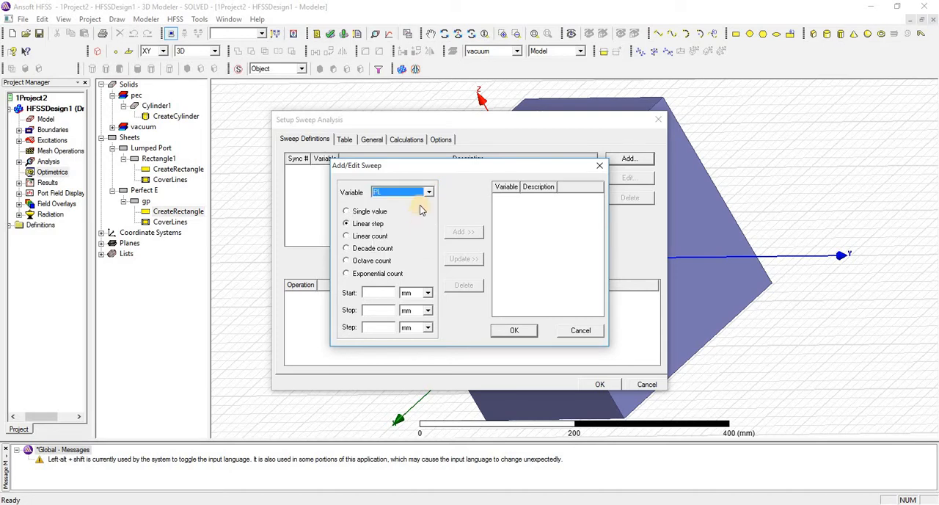
Step: Define a linear step sweep of PL from 200 mm to 300 mm in 10 mm steps and add it
click(383, 291)
text(2)
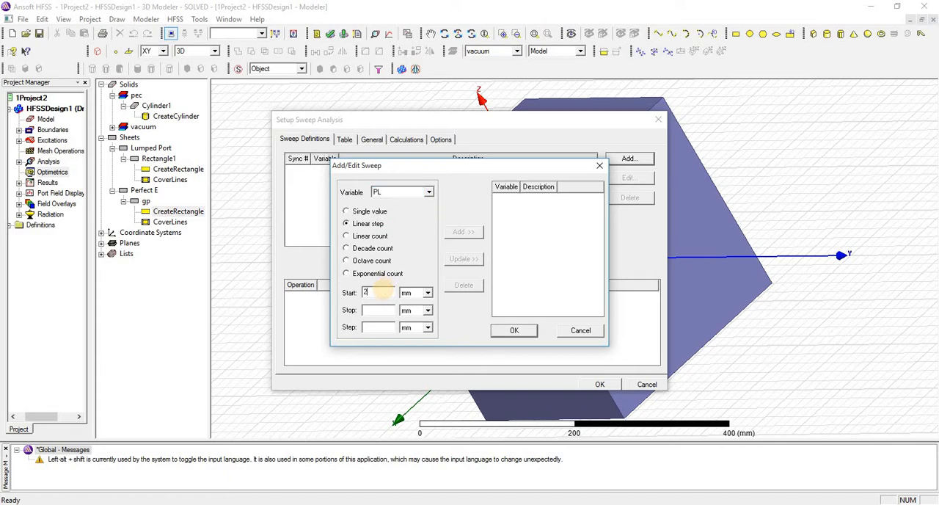
text(00)
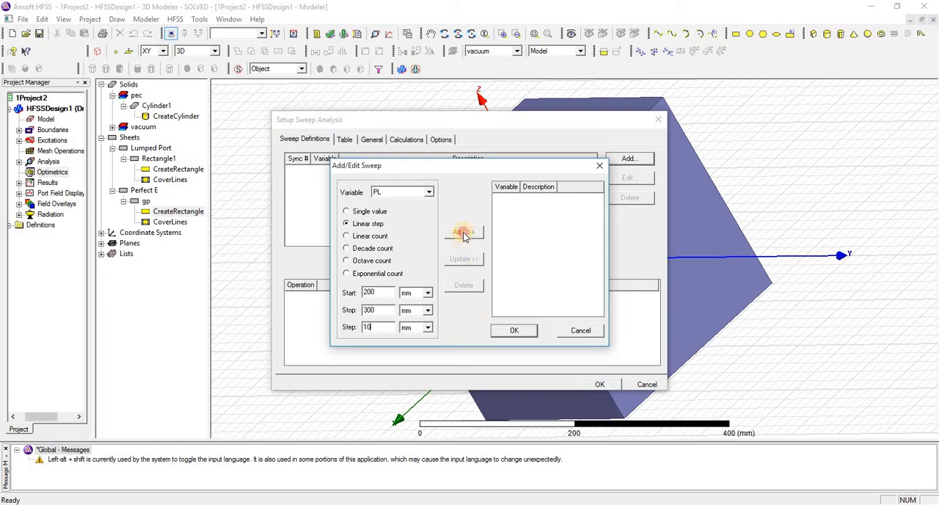
click(463, 233)
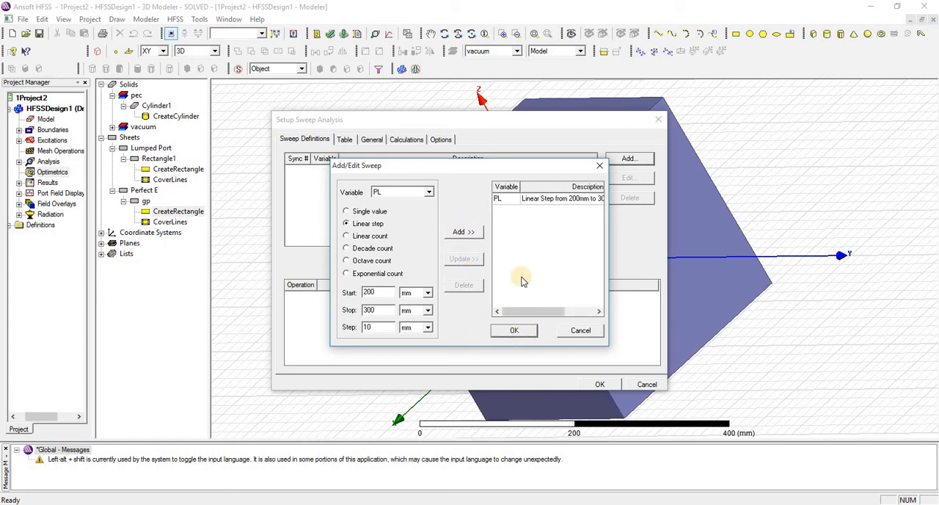
click(516, 331)
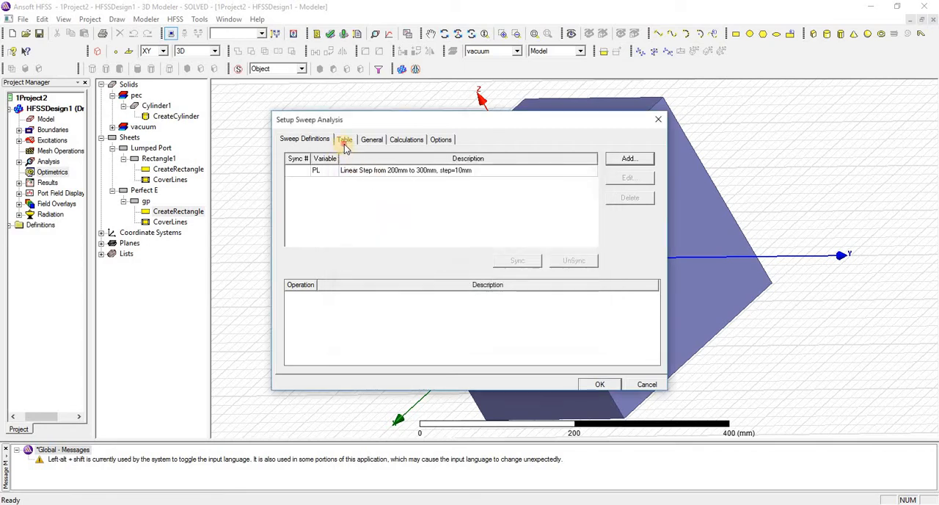
Step: Review the sweep's value table, confirm the parametric setup, and run a design validation check
click(345, 141)
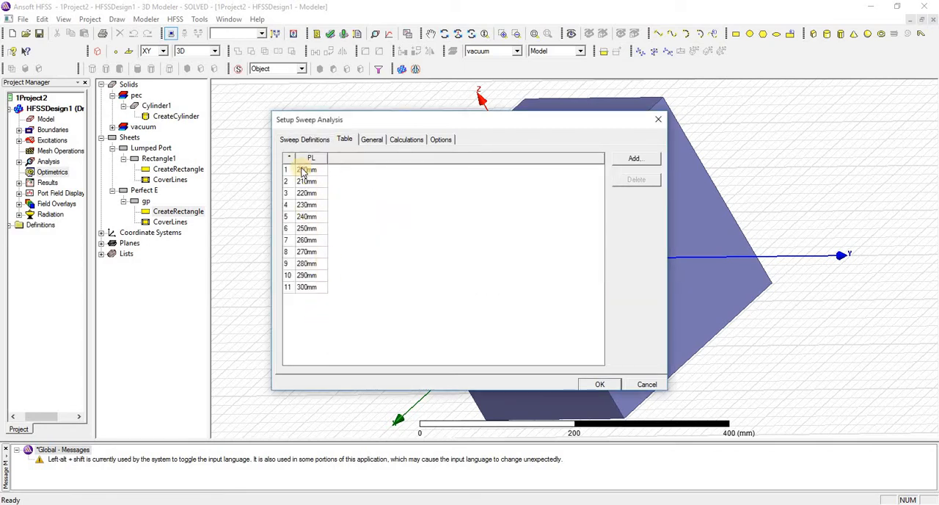
click(301, 140)
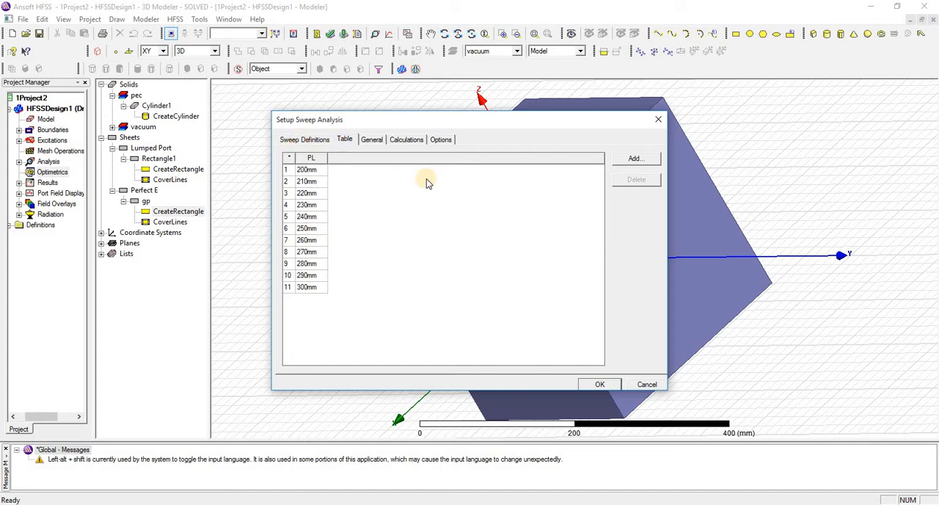
click(602, 384)
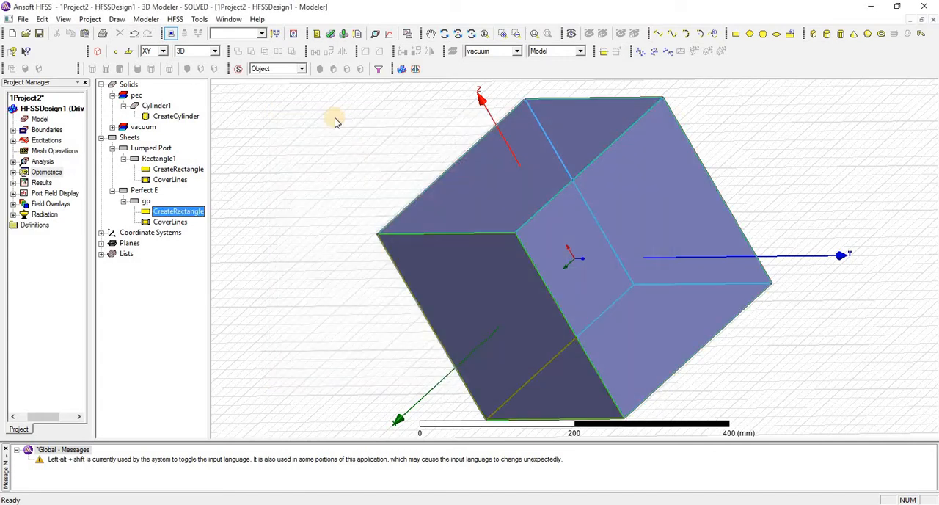
click(330, 35)
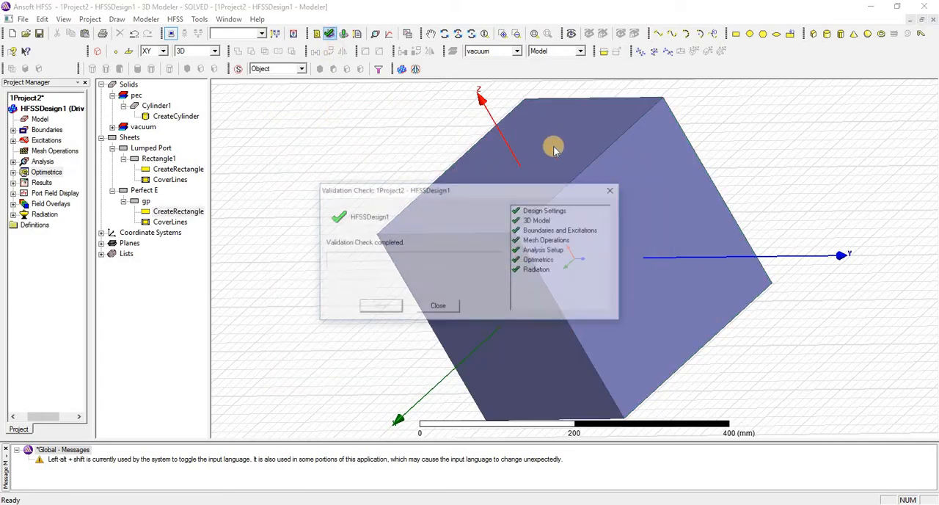
click(614, 193)
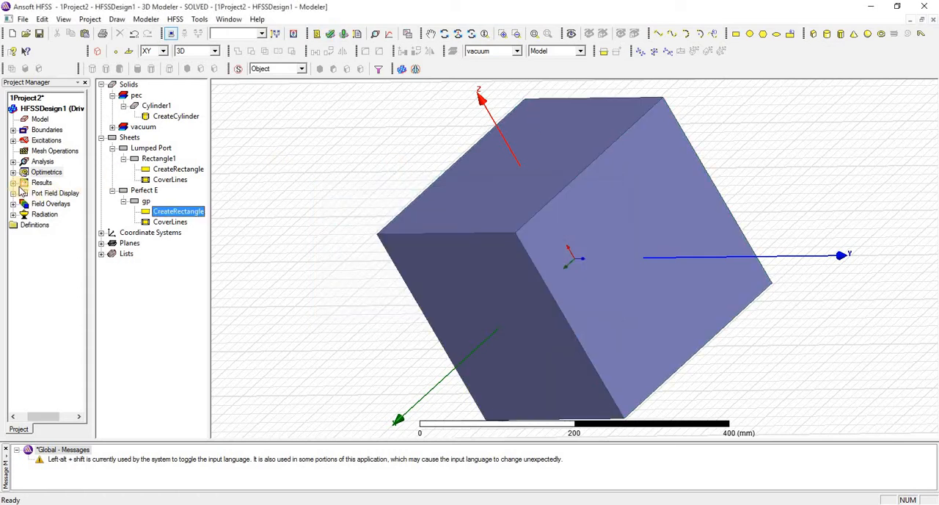
Step: Open the existing dB(S(1,1)) curve of XY Plot 1 and return to the modeler
click(13, 182)
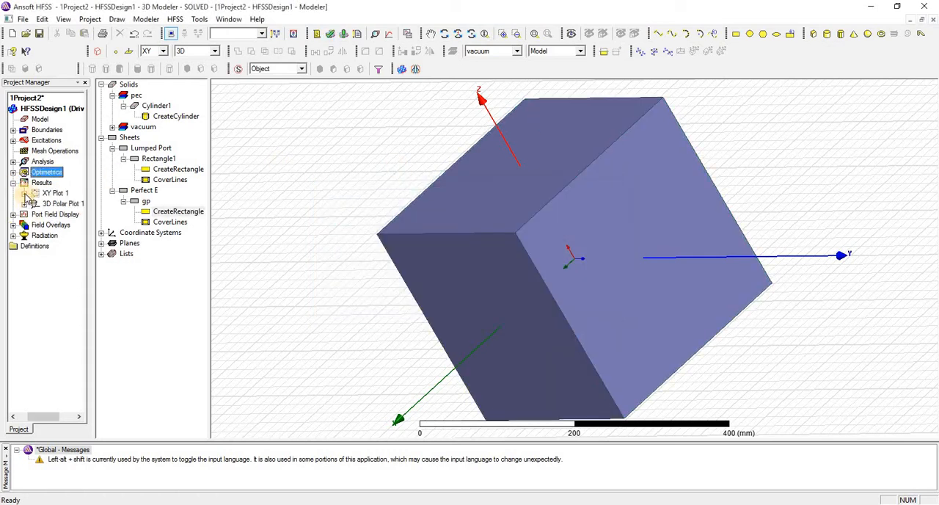
click(24, 193)
double_click(58, 193)
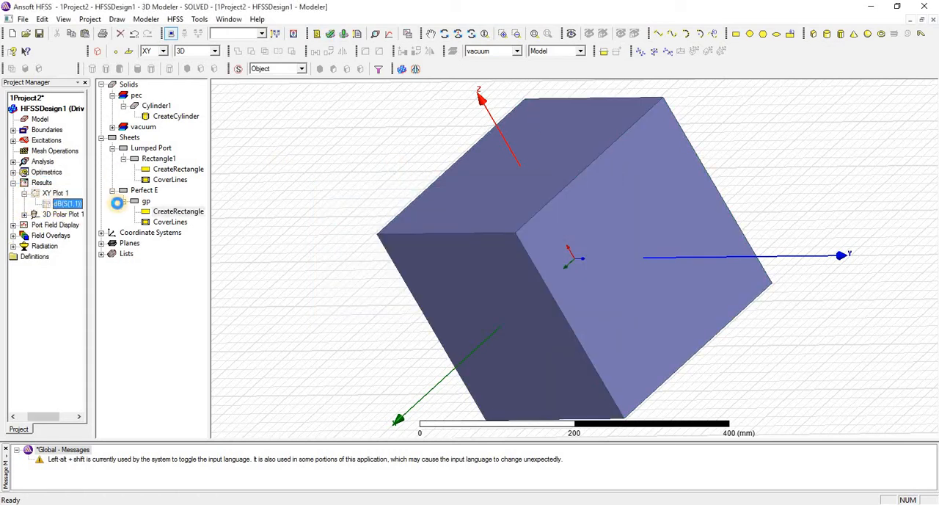
click(371, 18)
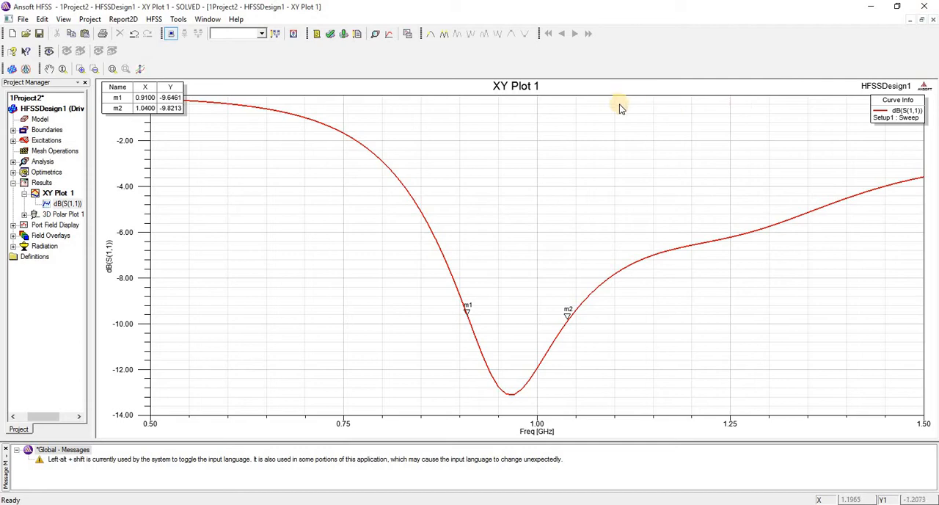
click(935, 21)
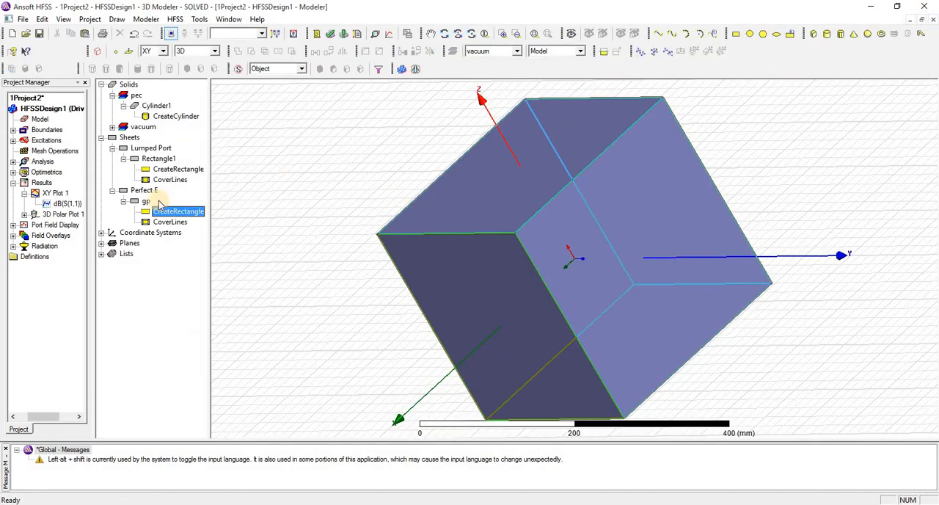
Step: Select the gp sheet and turn on the Progress window
click(145, 202)
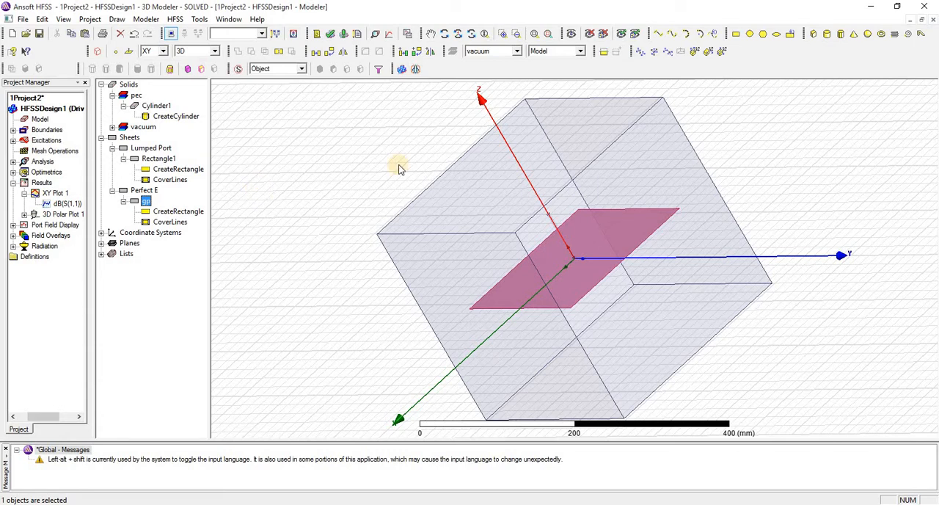
right_click(789, 60)
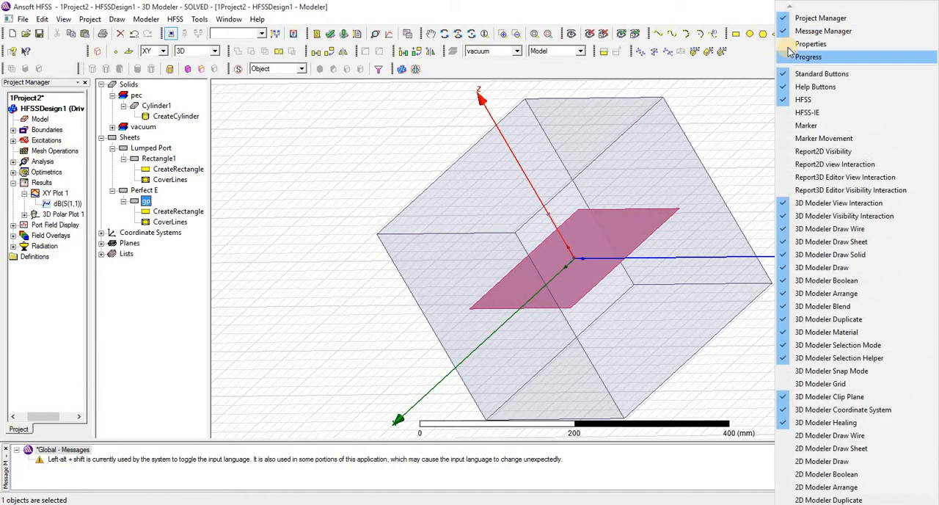
click(793, 57)
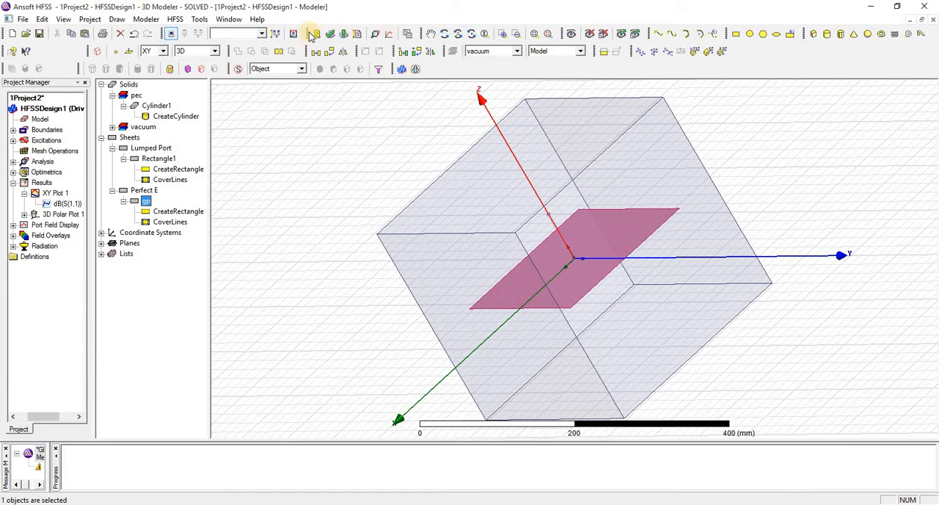
Step: Run Analyze All to solve the parametric sweep of PL
click(343, 35)
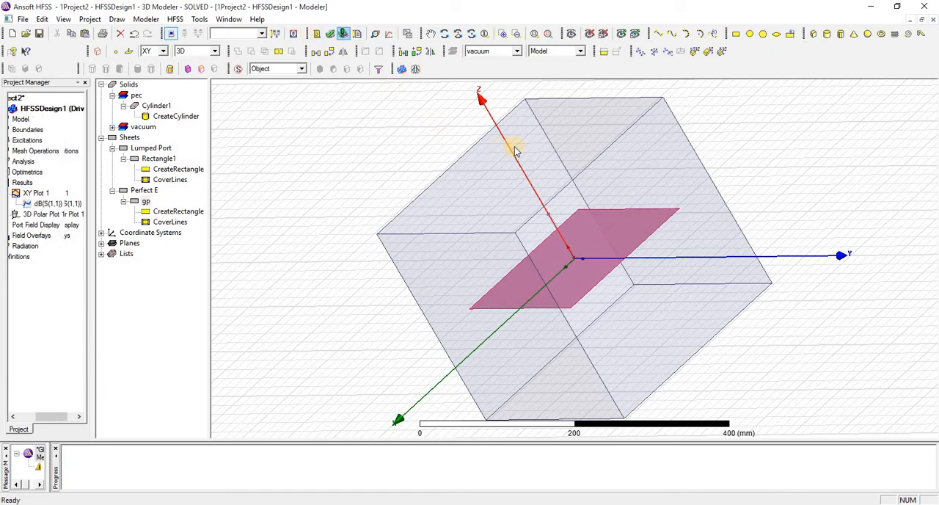
click(608, 130)
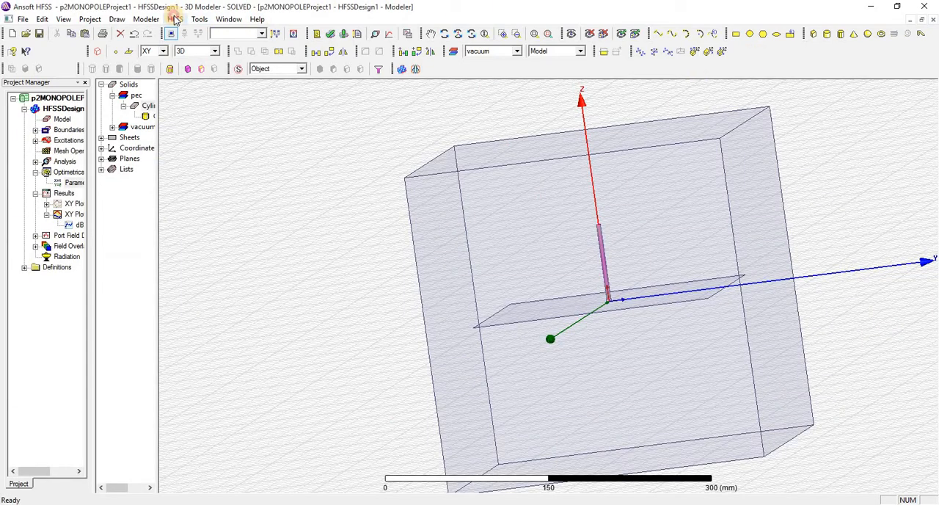
Step: Create a rectangular plot of dB(S(1,1)) from Setup1 : Sweep showing a curve for every PL value
click(176, 19)
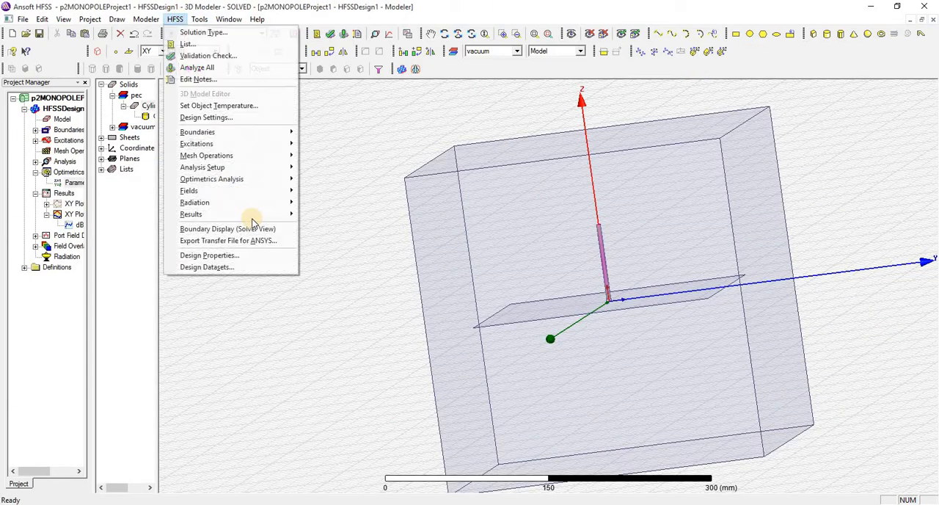
mouse_move(258, 215)
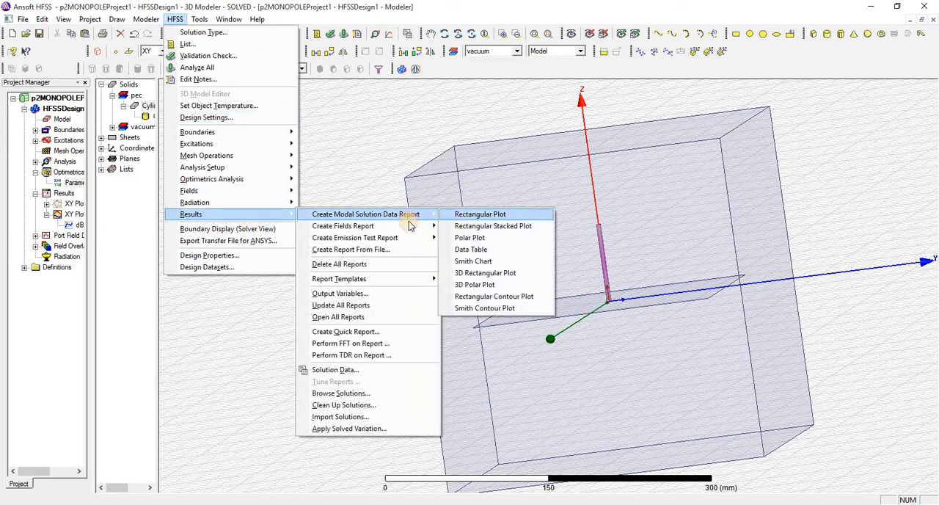
click(459, 214)
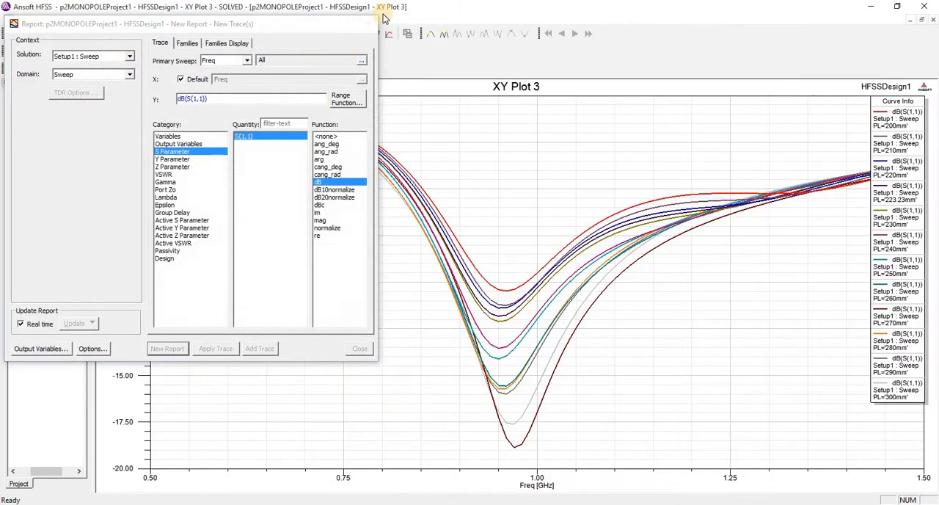
click(369, 23)
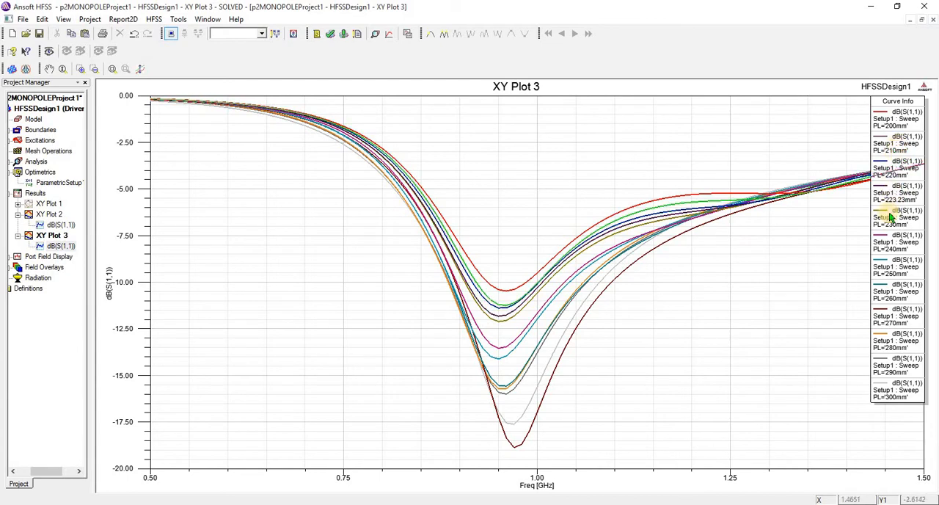
Step: Highlight the PL curves one at a time through the plot legend to compare their return-loss dips
click(886, 262)
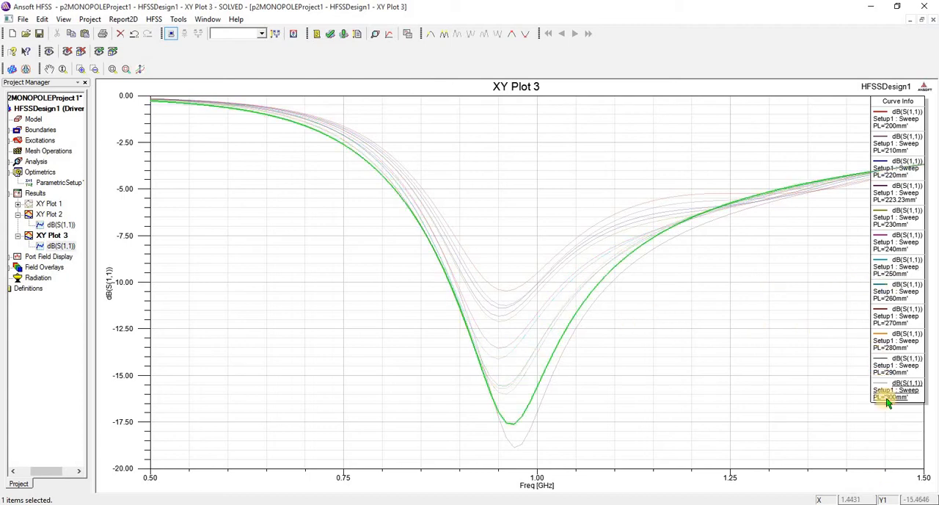
click(883, 335)
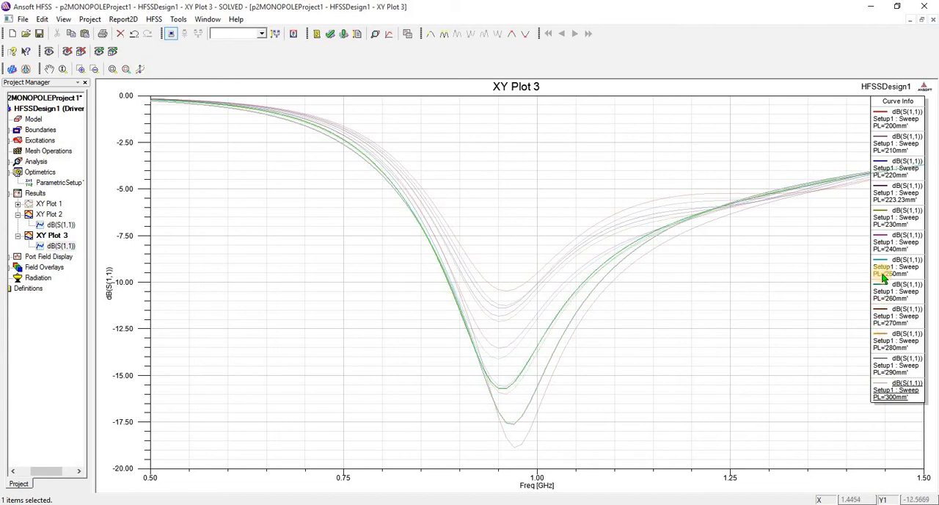
click(882, 270)
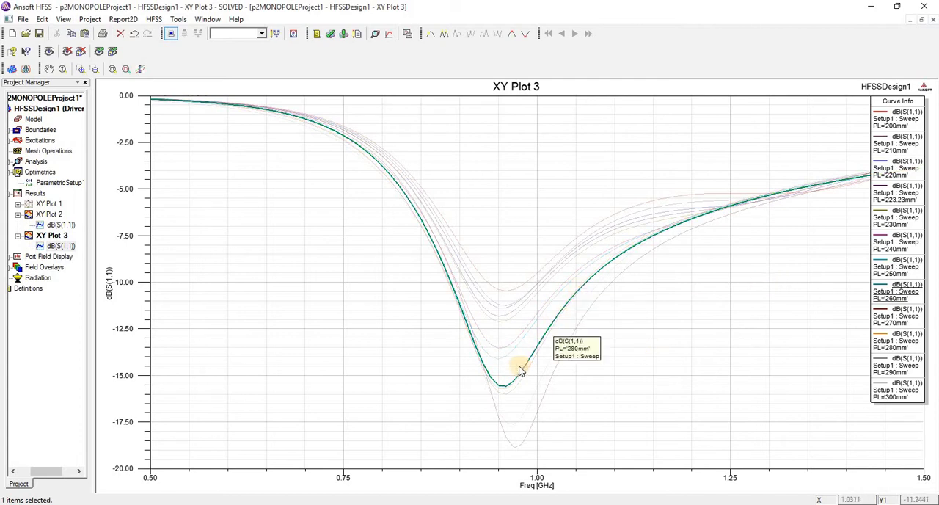
click(886, 320)
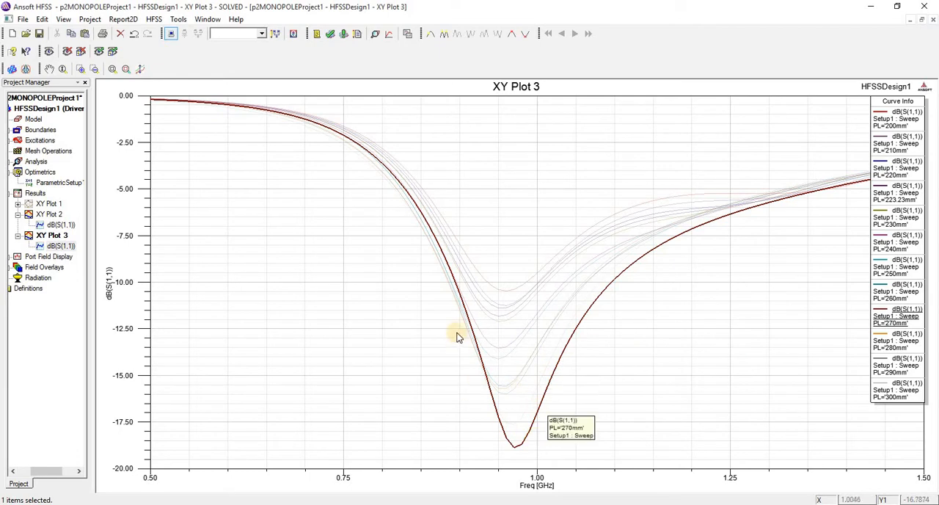
click(897, 344)
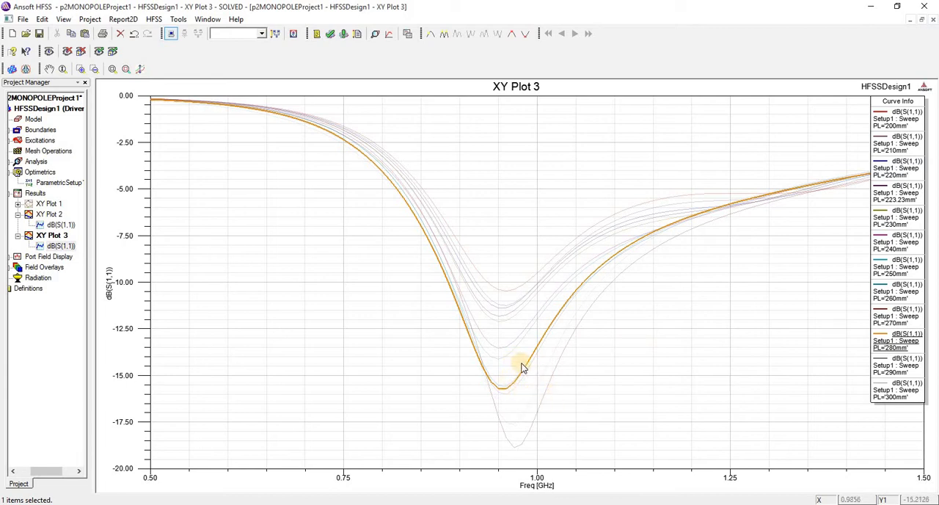
click(888, 367)
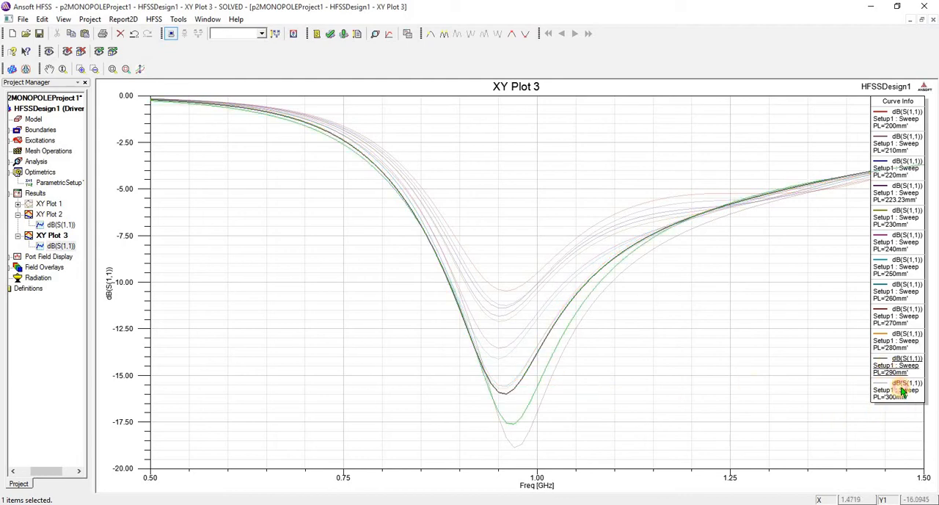
click(903, 393)
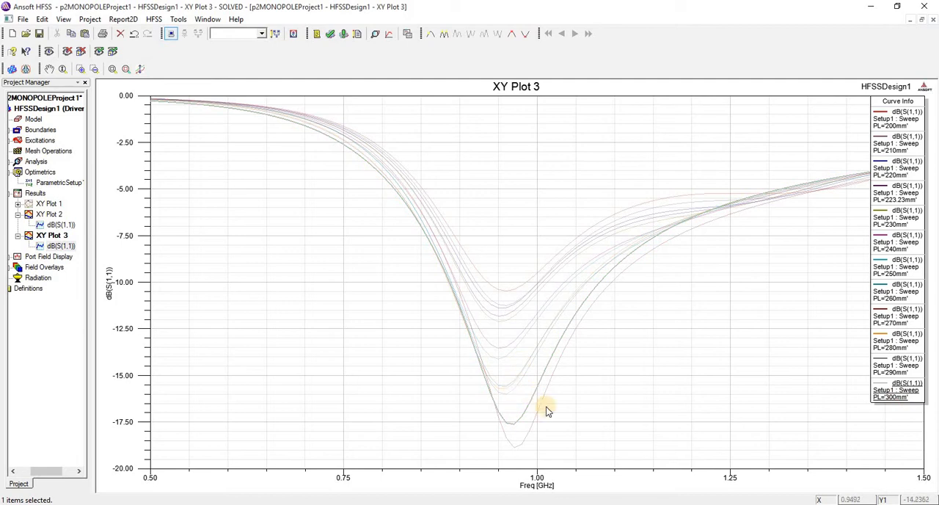
click(898, 316)
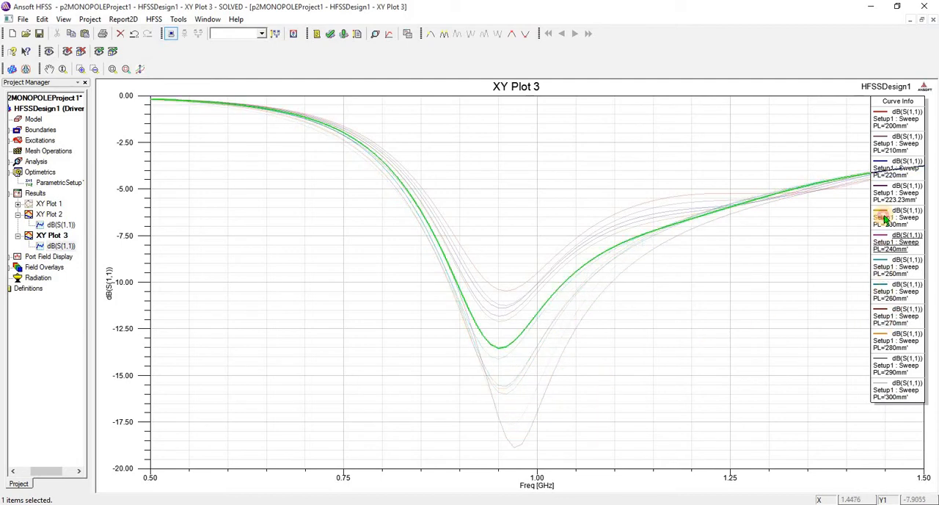
click(895, 169)
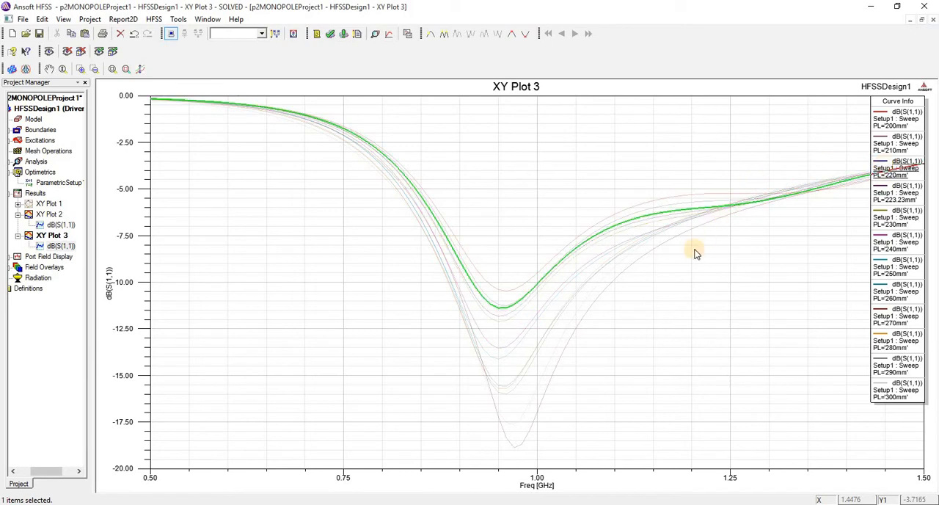
Step: Select several return-loss curves together on the plot to compare them, then close the plot window
click(813, 181)
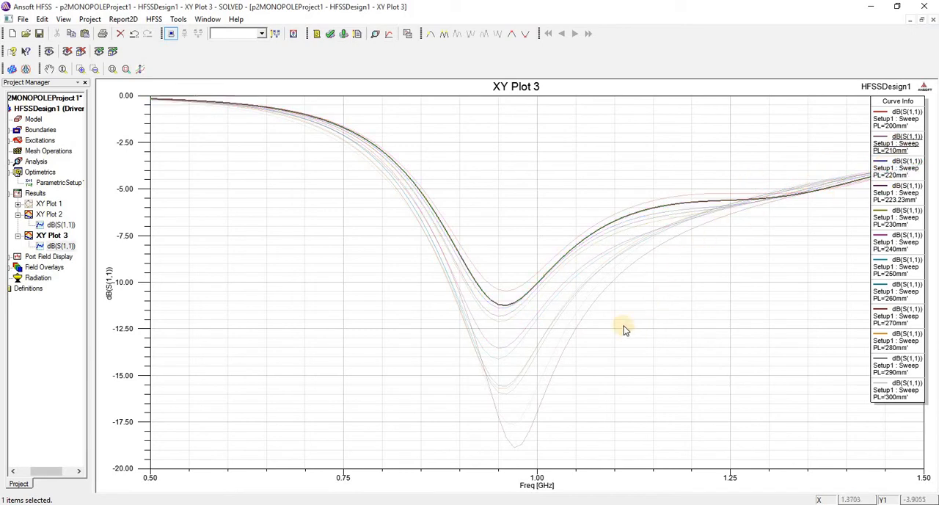
click(896, 199)
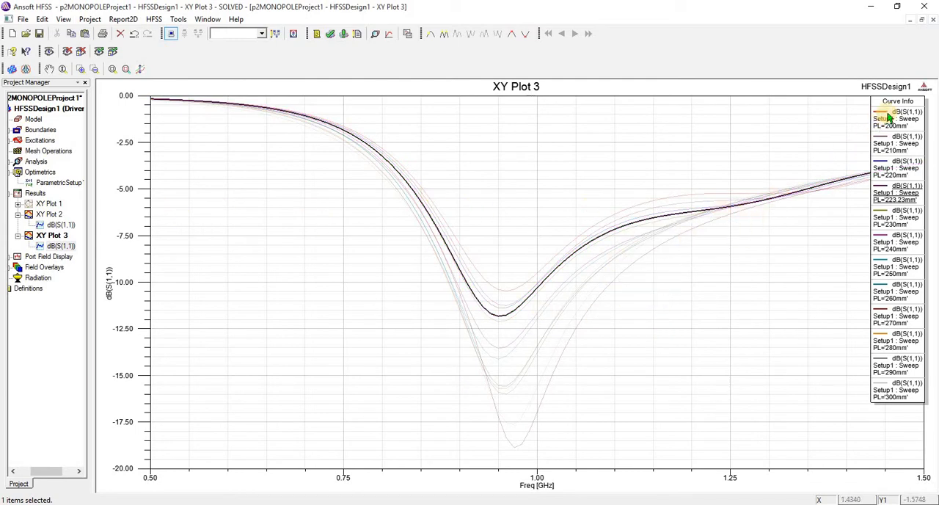
click(759, 193)
click(650, 237)
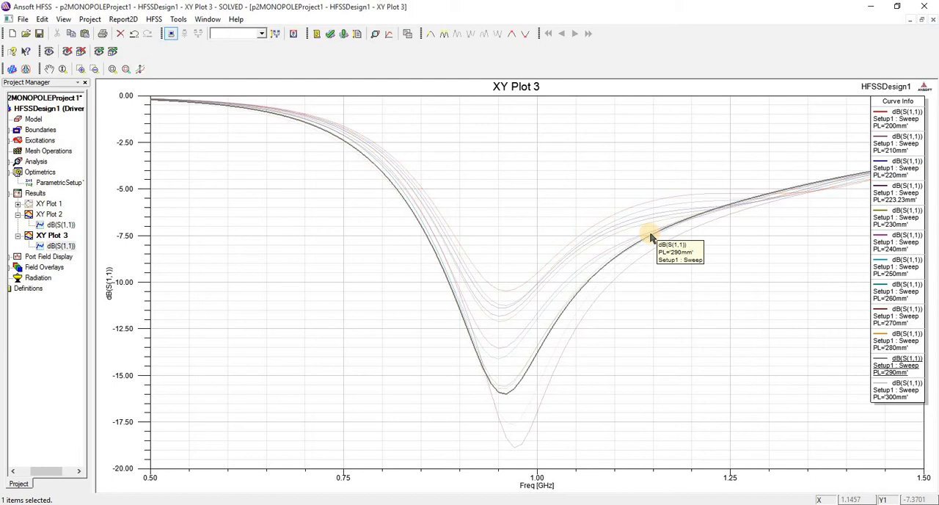
ctrl+double_click(642, 219)
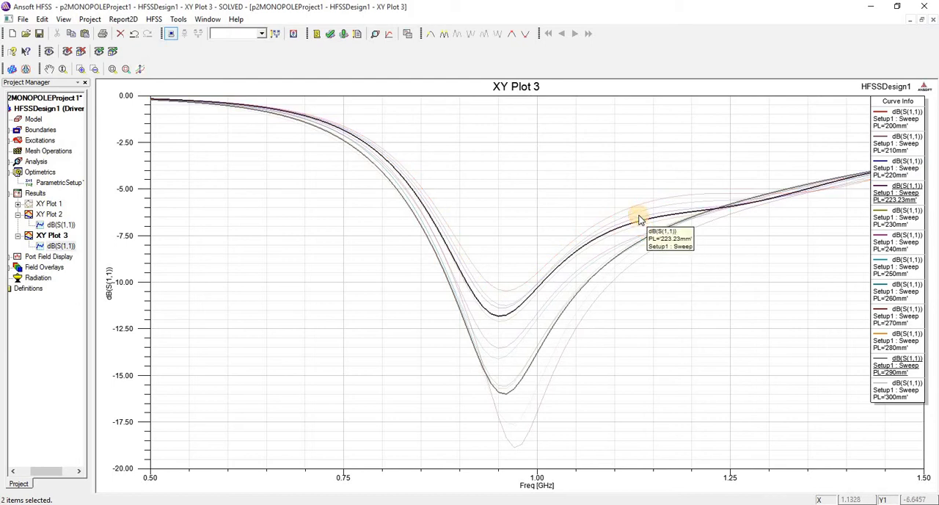
click(679, 143)
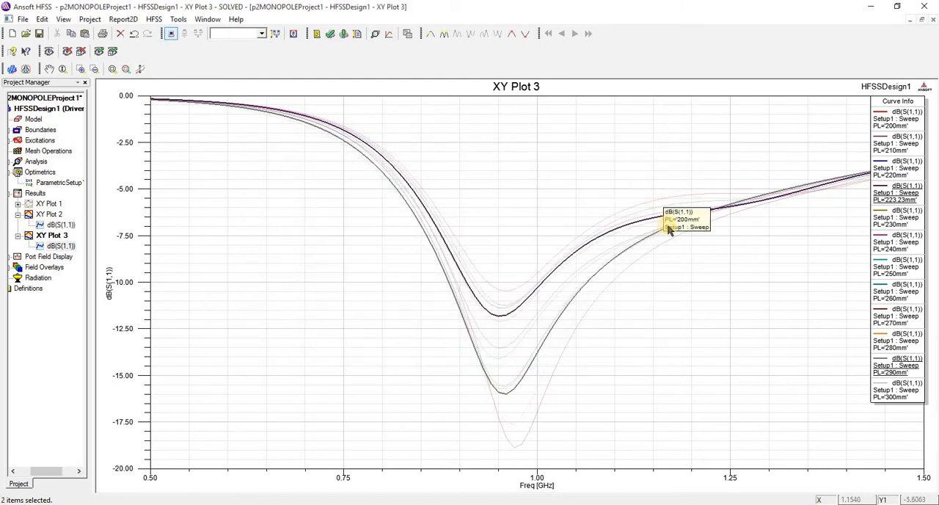
ctrl+click(657, 249)
ctrl+click(655, 247)
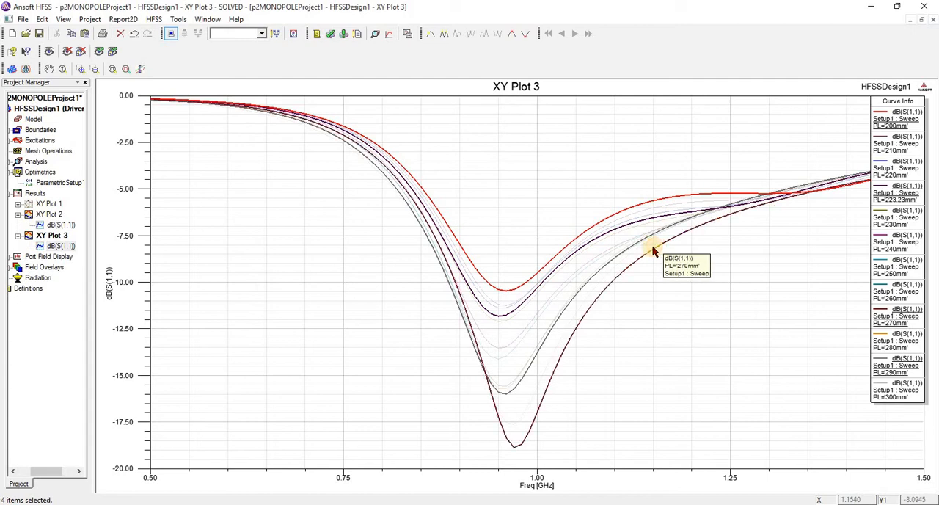
ctrl+click(555, 299)
right_click(496, 154)
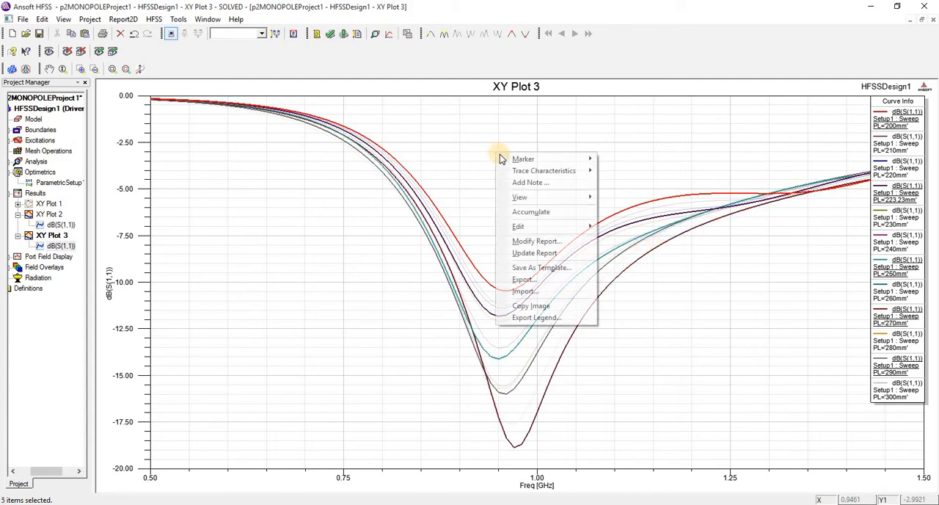
click(450, 142)
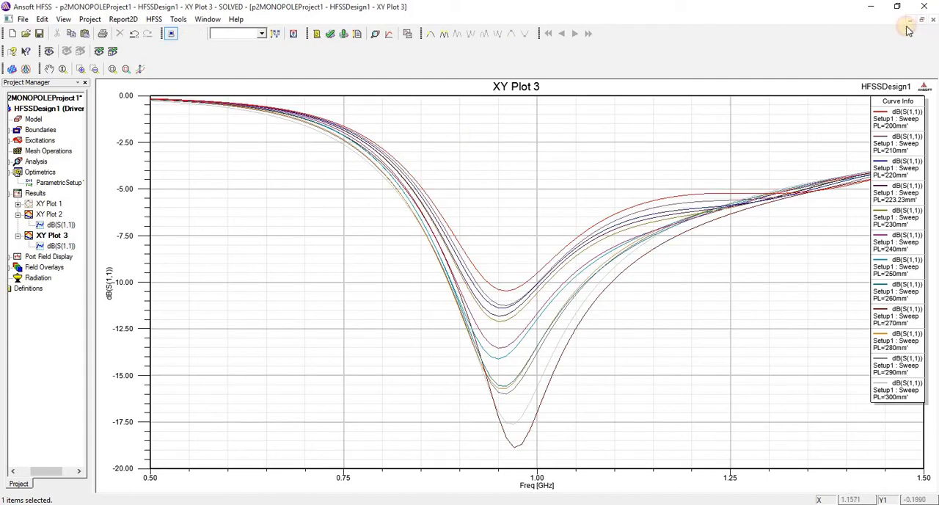
click(911, 21)
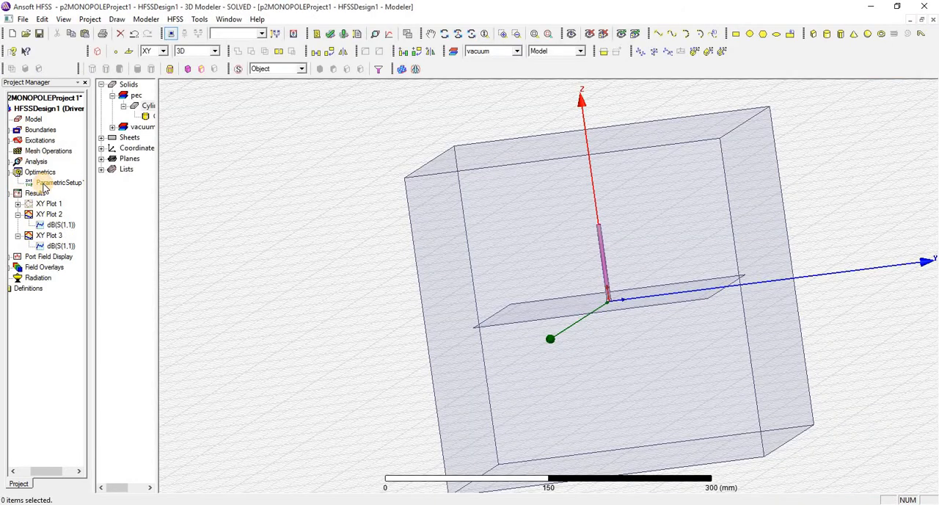
Step: Open ParametricSetup1 and delete the PL sweep definition
click(43, 184)
double_click(42, 183)
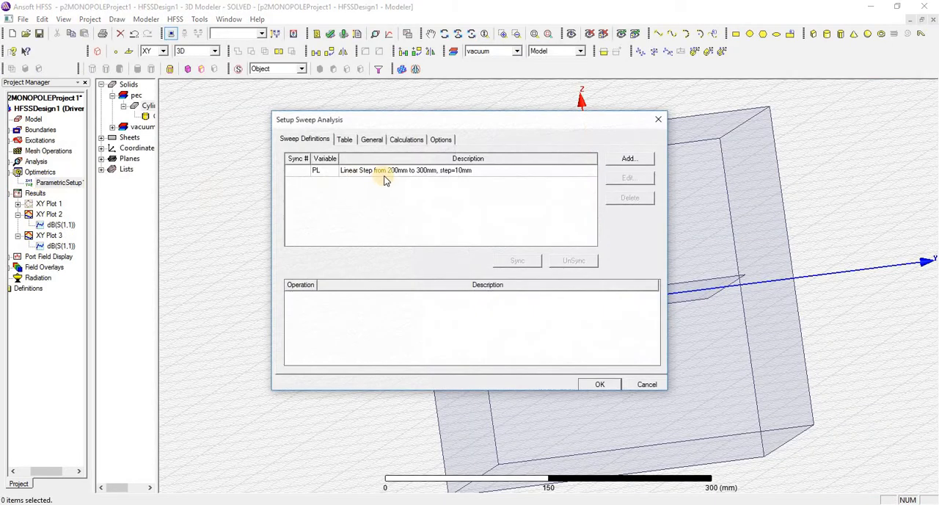
click(479, 176)
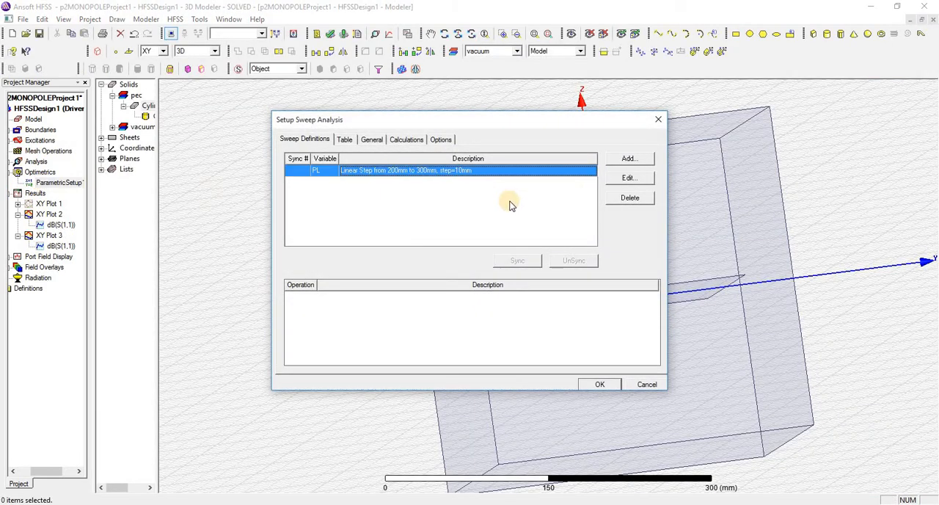
click(620, 198)
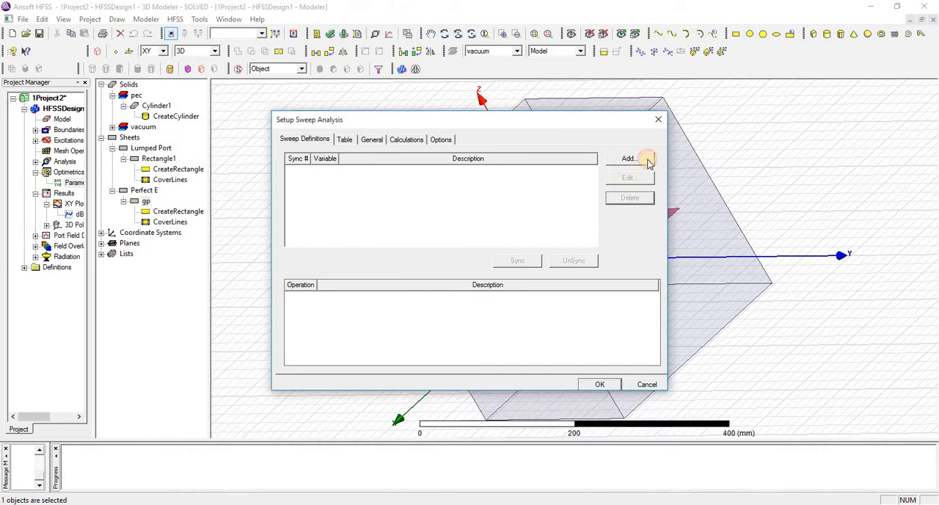
Step: Add a linear step sweep of ML from 5 mm to 150 mm in 10 mm steps
click(629, 158)
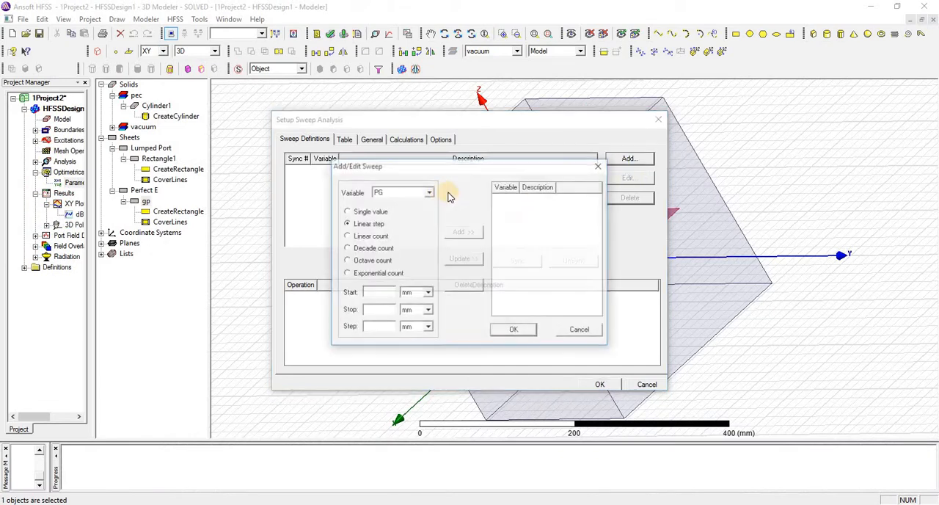
click(429, 192)
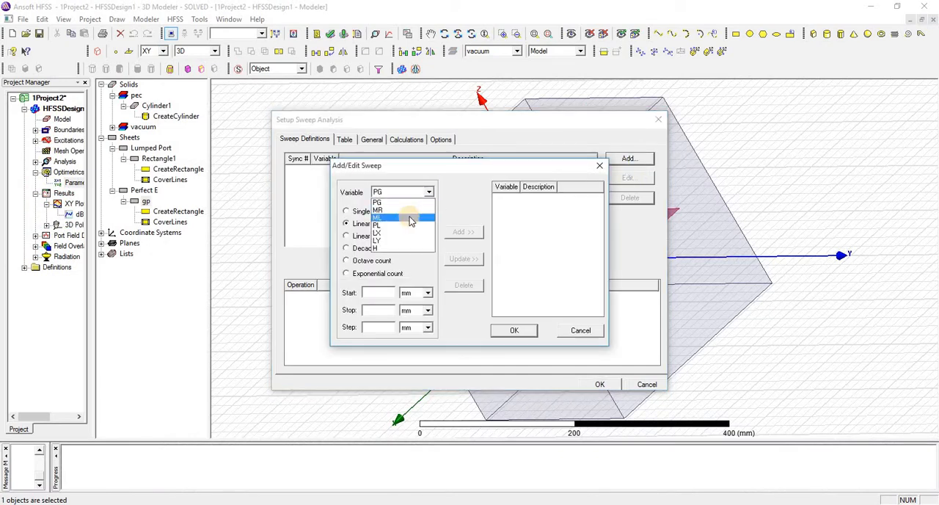
click(378, 218)
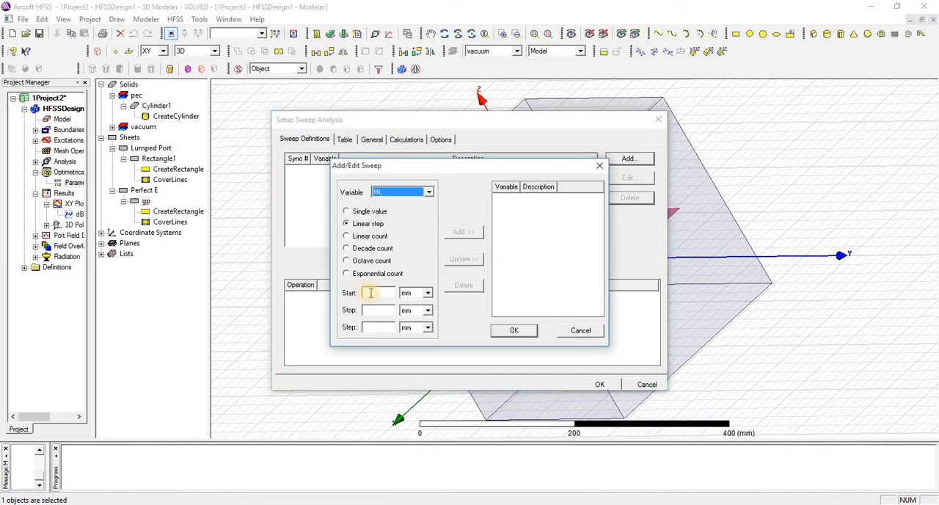
click(370, 293)
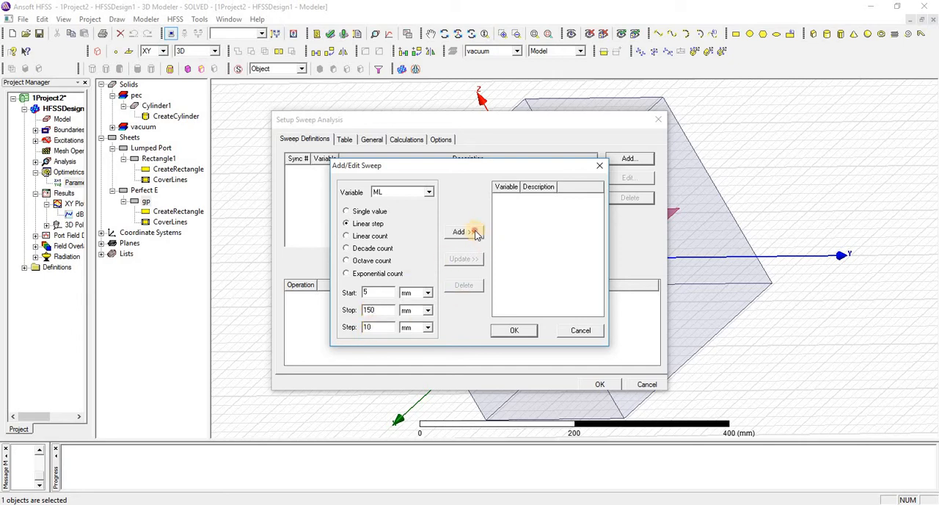
click(476, 232)
click(510, 330)
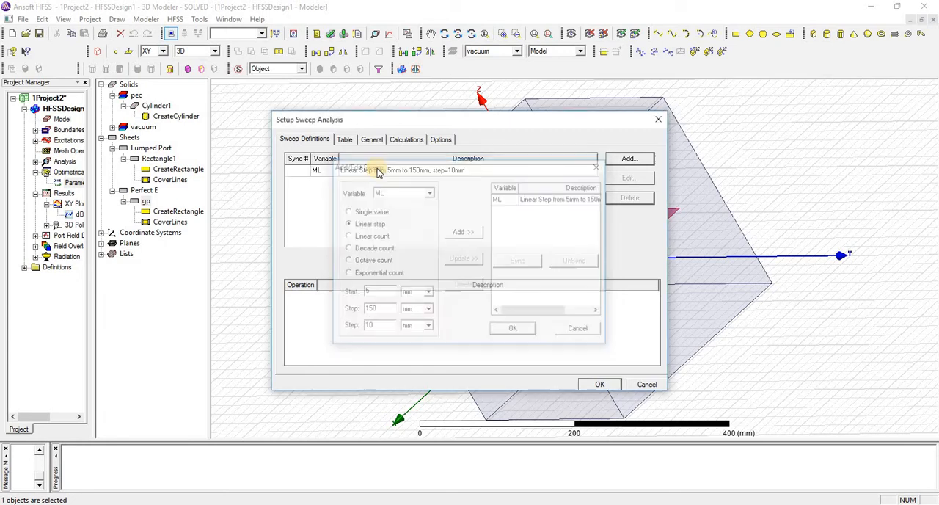
Step: Review the sweep's value table and confirm the parametric setup
click(344, 139)
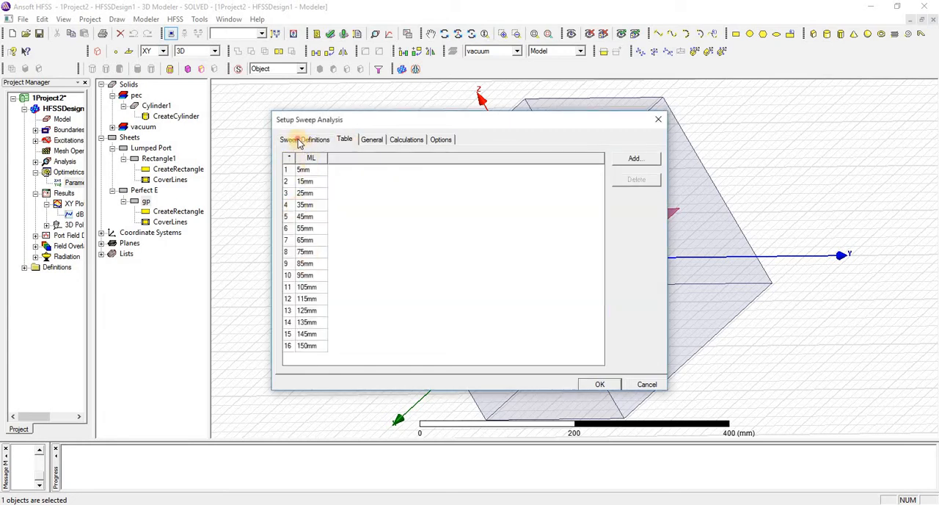
click(299, 141)
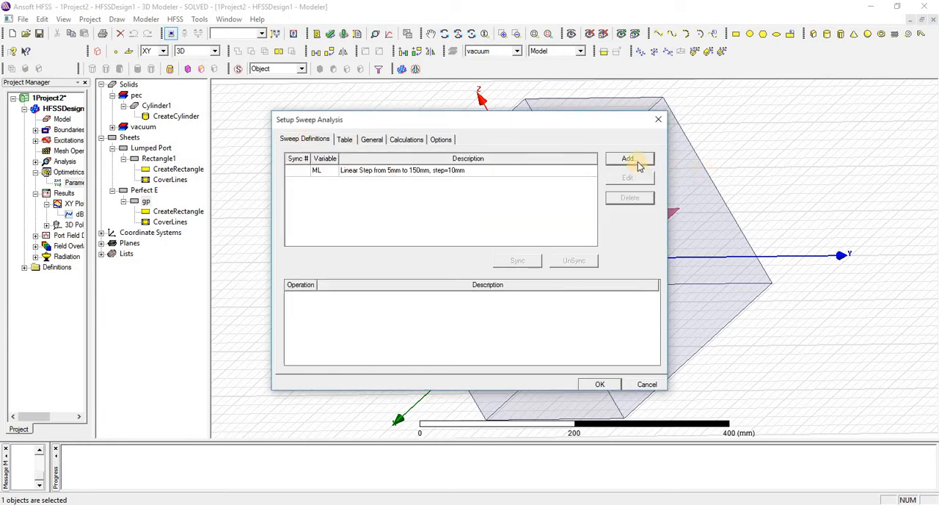
click(600, 385)
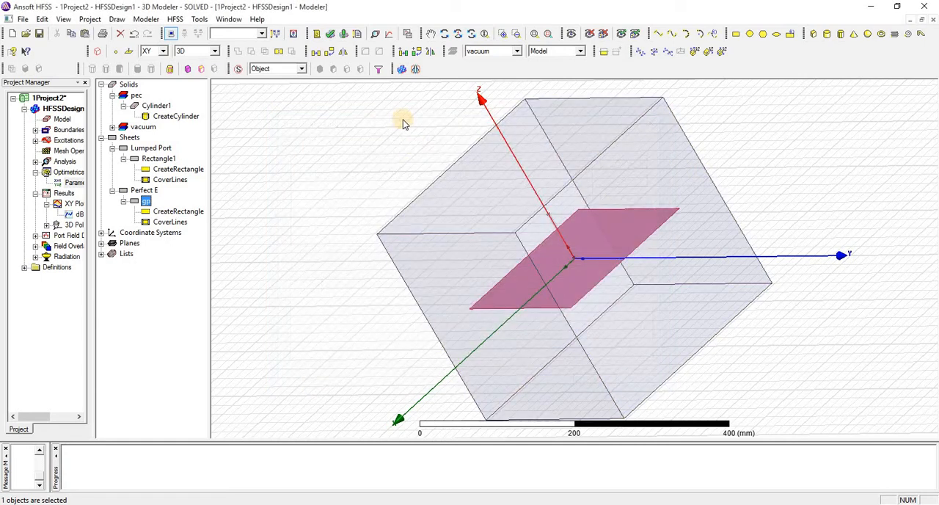
Step: Run the analysis for the ML parametric setup
click(333, 36)
key(Escape)
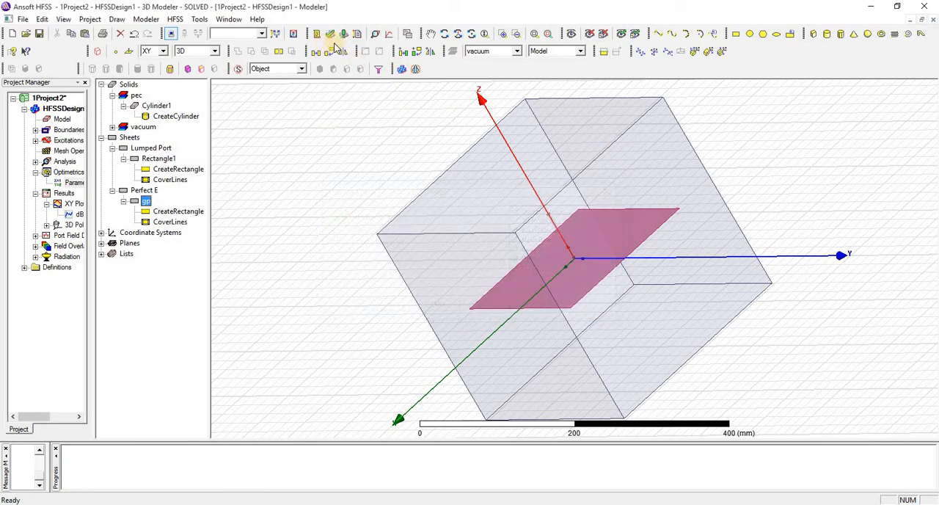
click(343, 33)
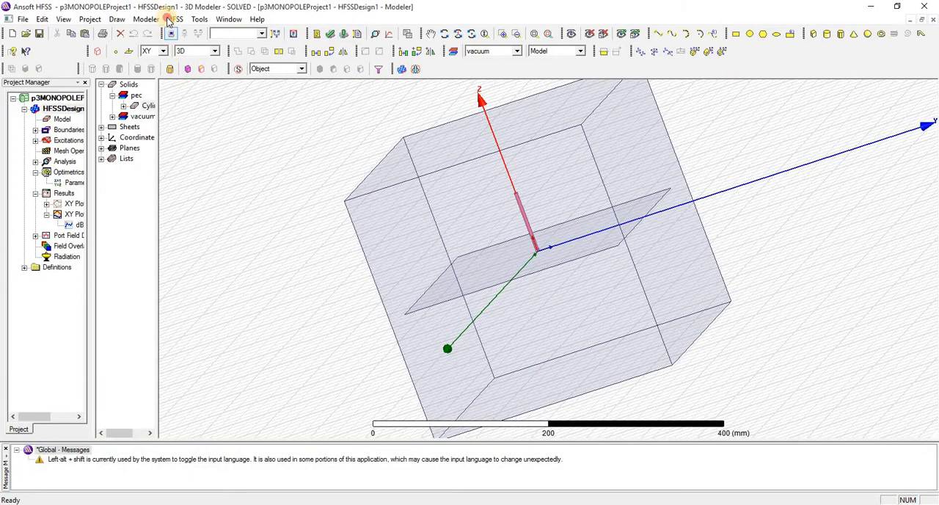
Step: Create a rectangular plot of dB(S(1,1)) for all ML sweep values and close the report dialog
click(171, 20)
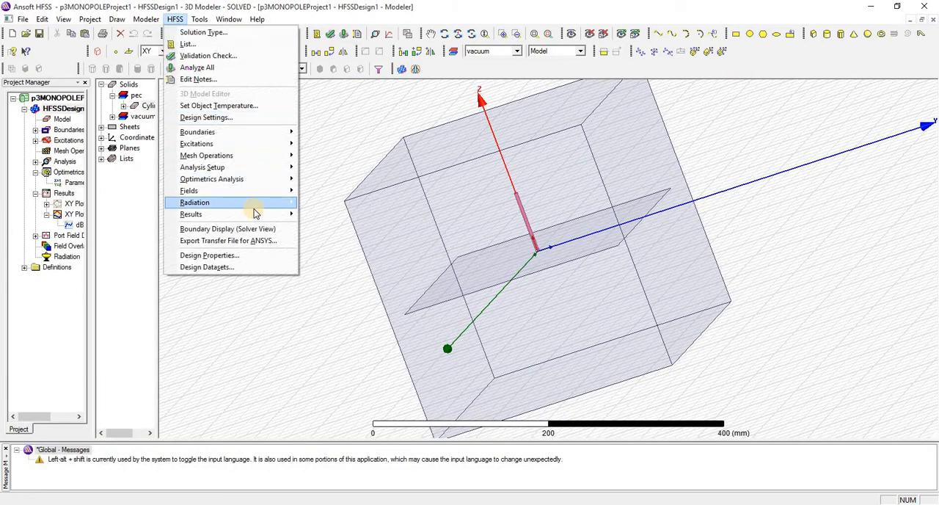
mouse_move(257, 214)
mouse_move(426, 215)
click(480, 214)
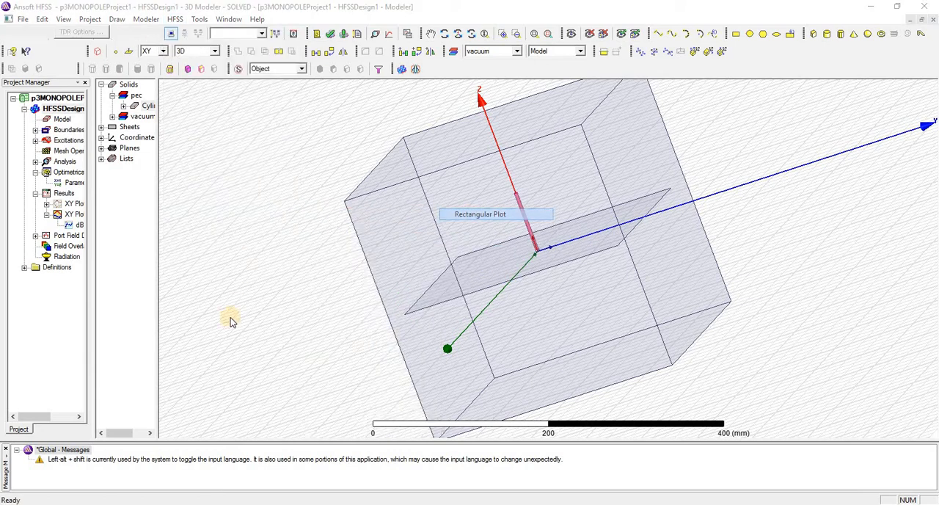
click(173, 347)
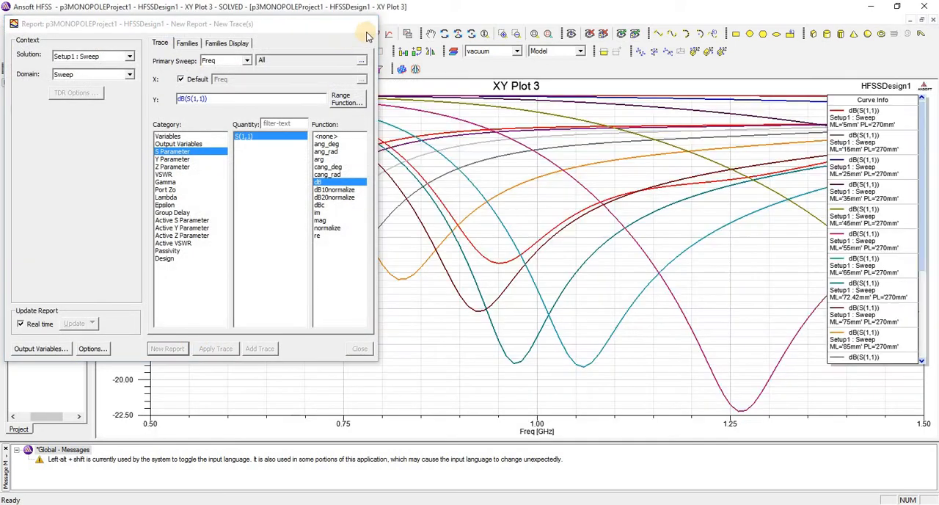
click(369, 23)
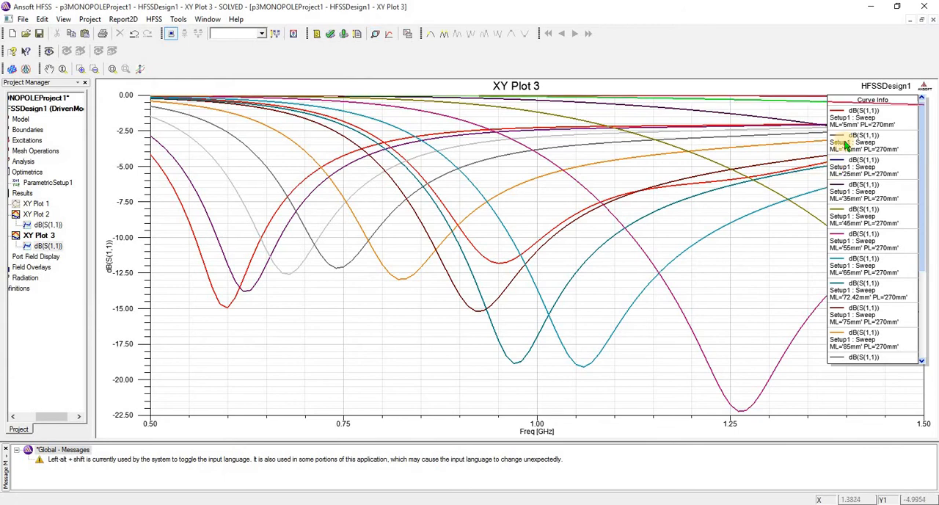
Step: Highlight single return-loss curves from the legend and the plot to inspect them
click(852, 188)
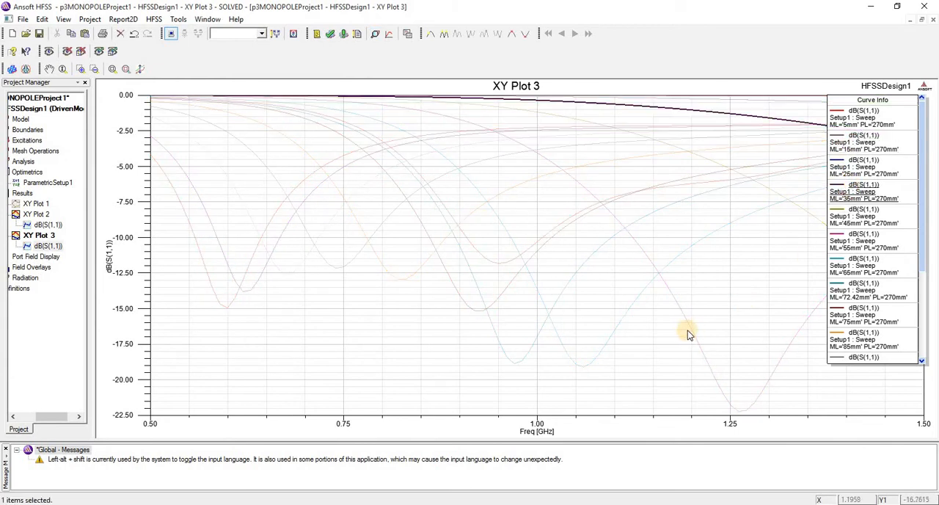
click(612, 331)
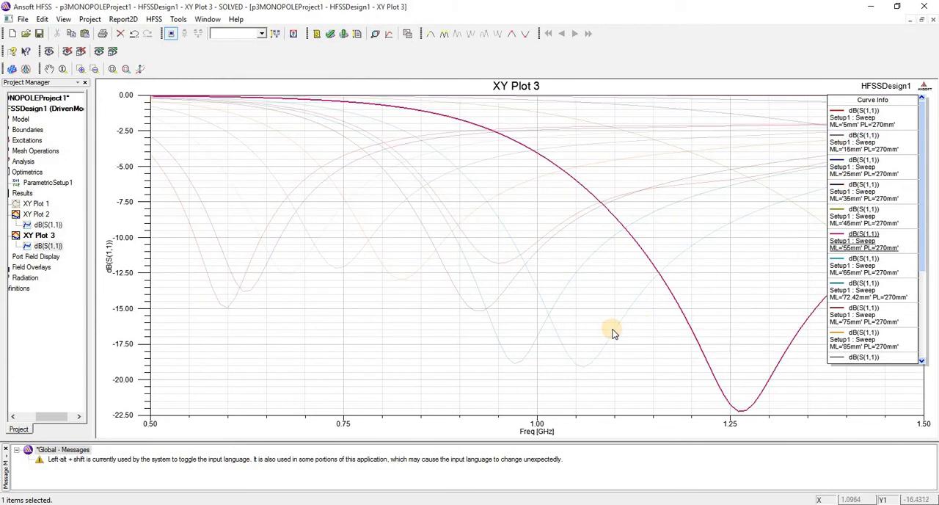
click(613, 331)
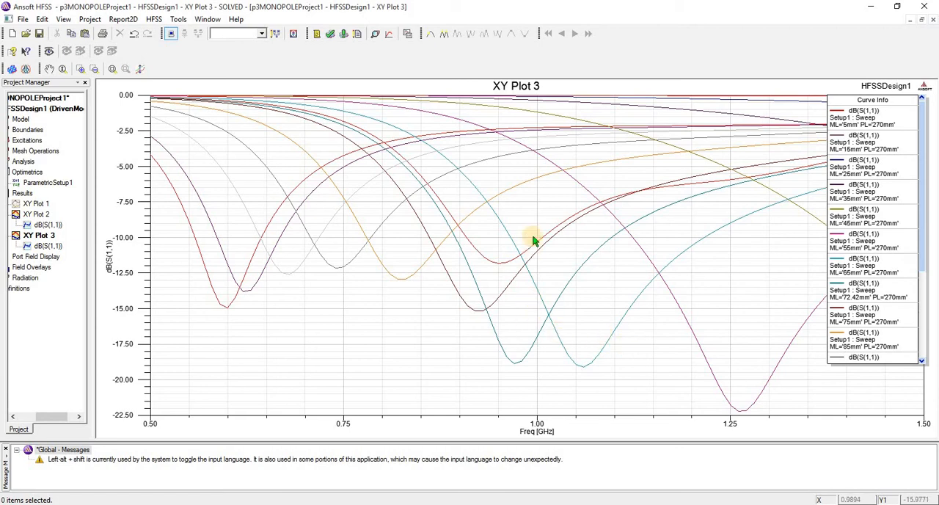
Step: Place two markers on the ML 65 mm curve at about 0.98 GHz and 1.18 GHz
double_click(648, 291)
click(680, 143)
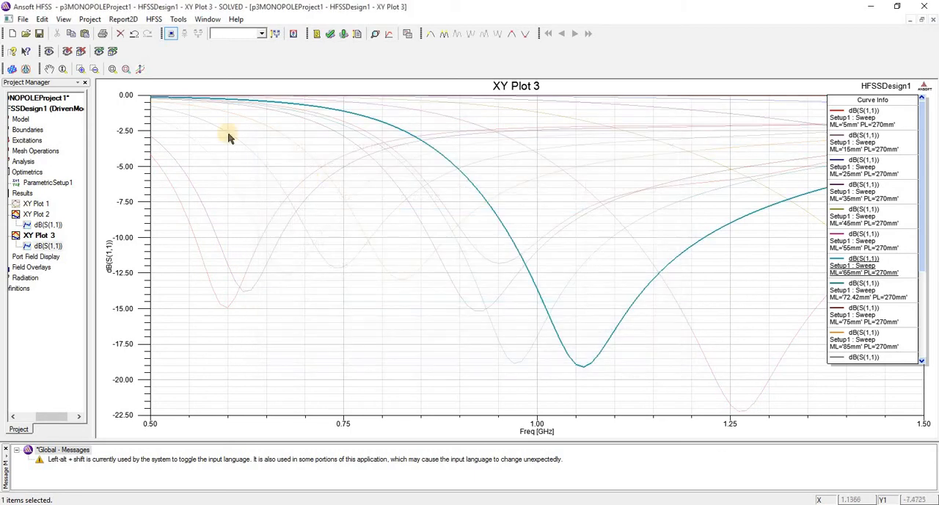
right_click(346, 384)
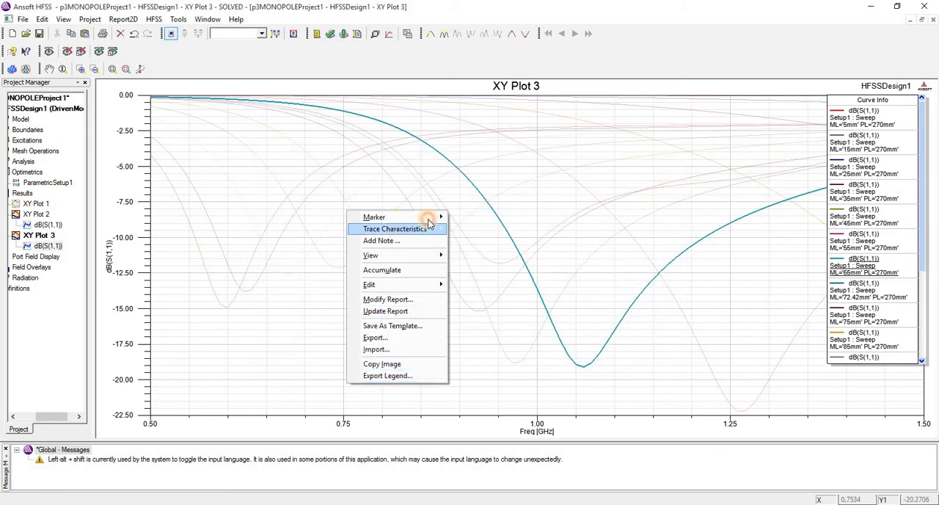
mouse_move(440, 218)
click(533, 218)
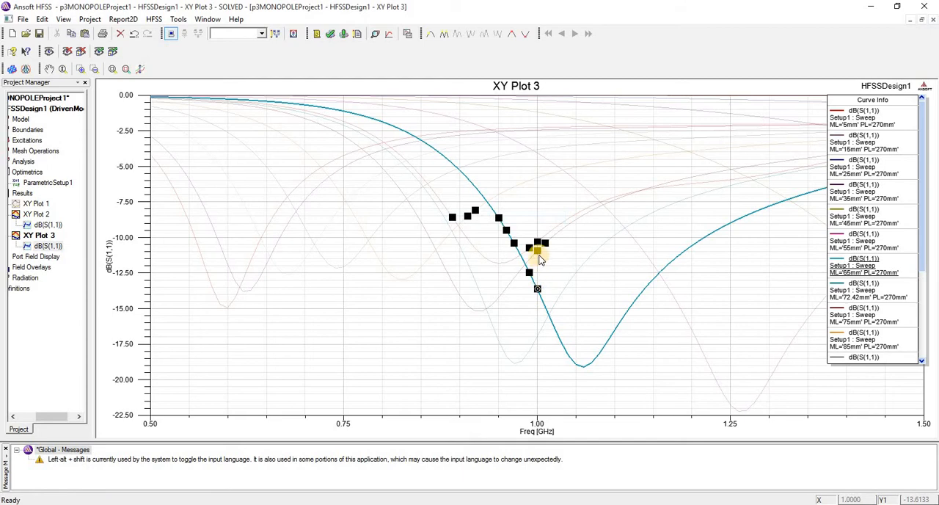
click(520, 251)
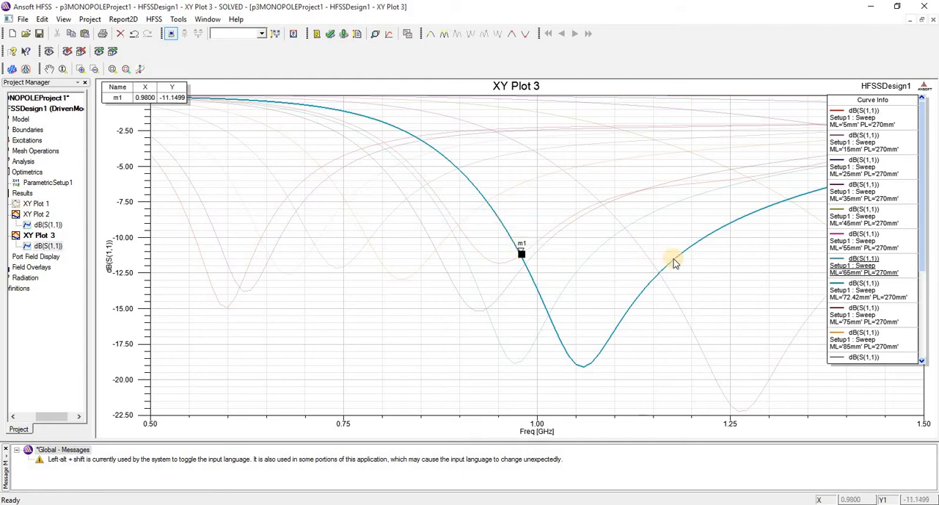
click(676, 255)
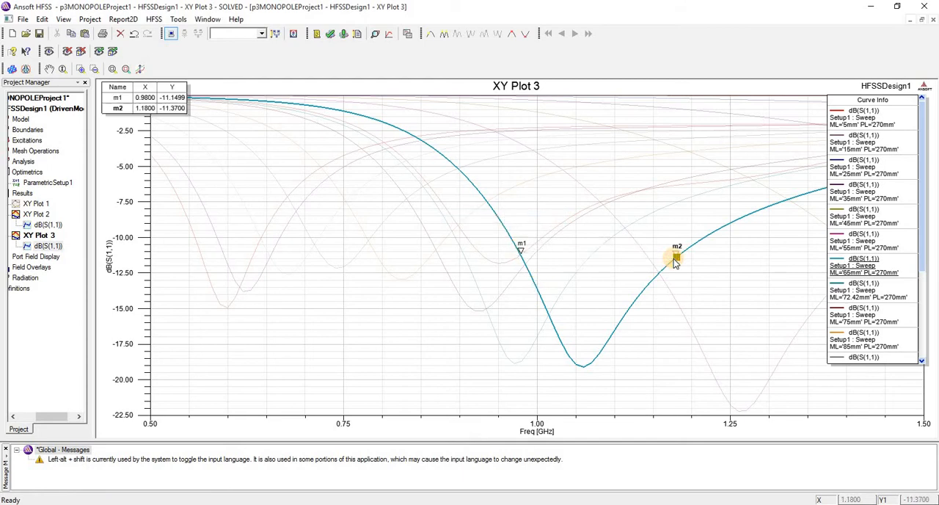
right_click(636, 262)
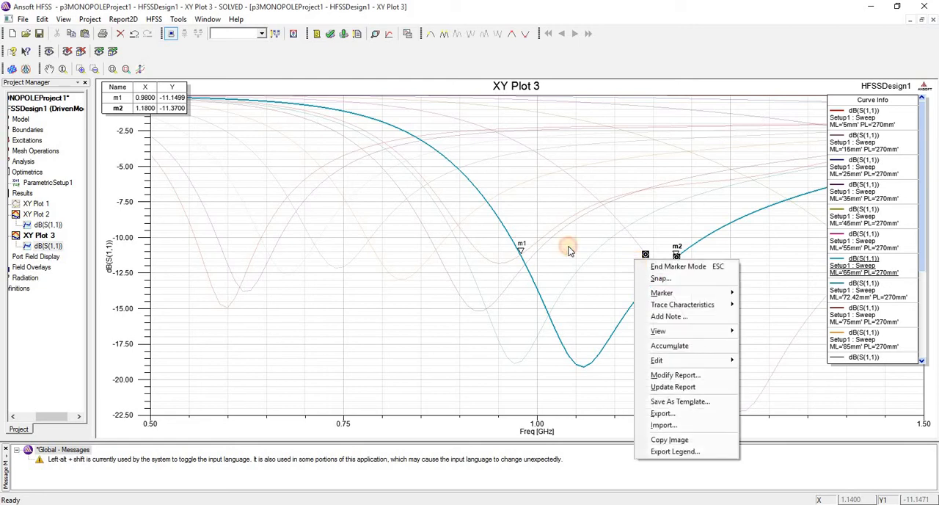
key(Escape)
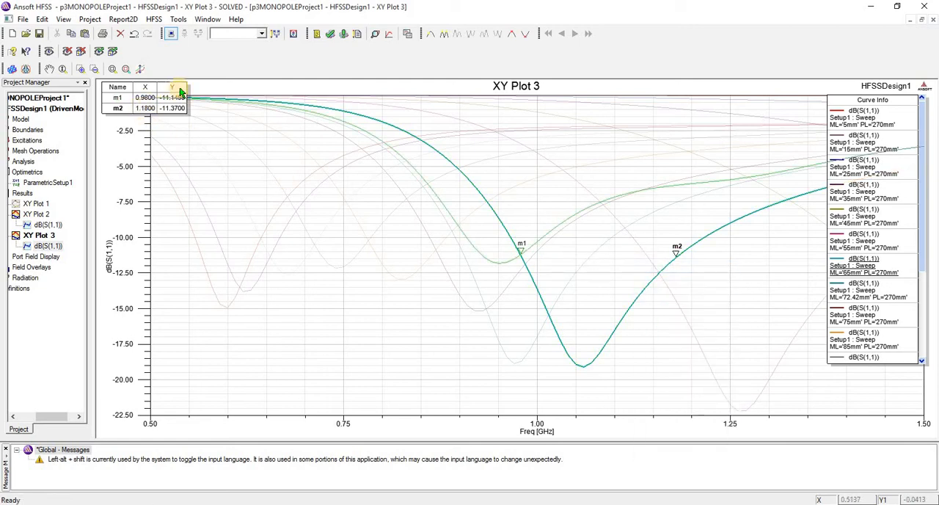
Step: Clear all markers from the plot
right_click(424, 147)
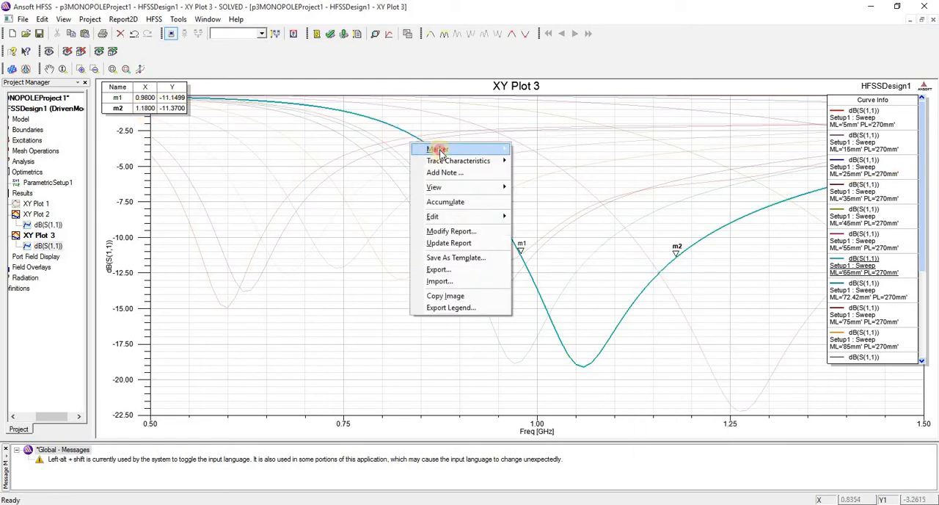
mouse_move(430, 148)
click(579, 404)
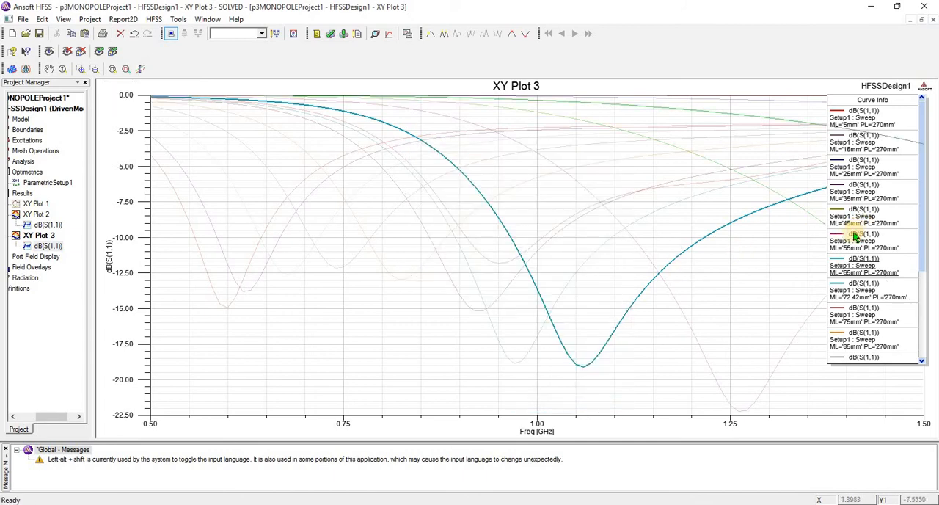
Step: Highlight individual ML sweep curves one at a time to compare their return-loss dips
click(855, 235)
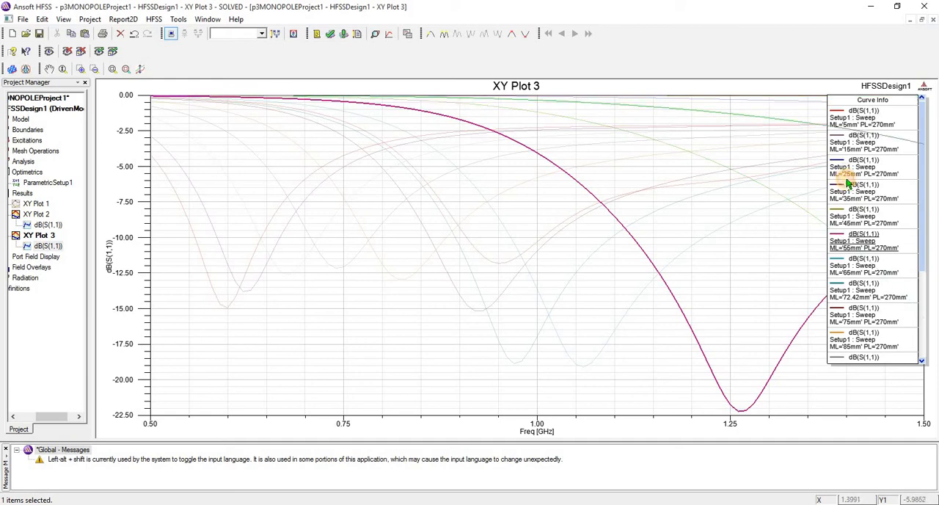
click(851, 187)
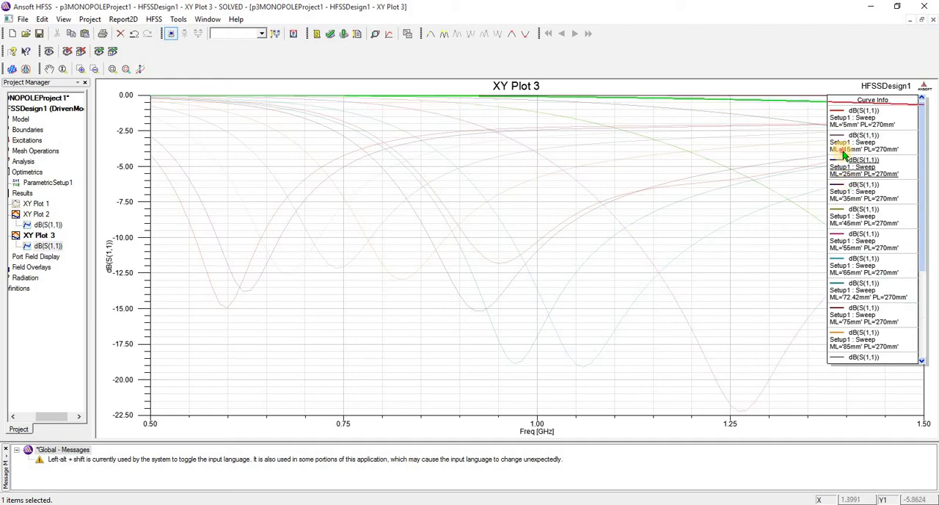
click(844, 292)
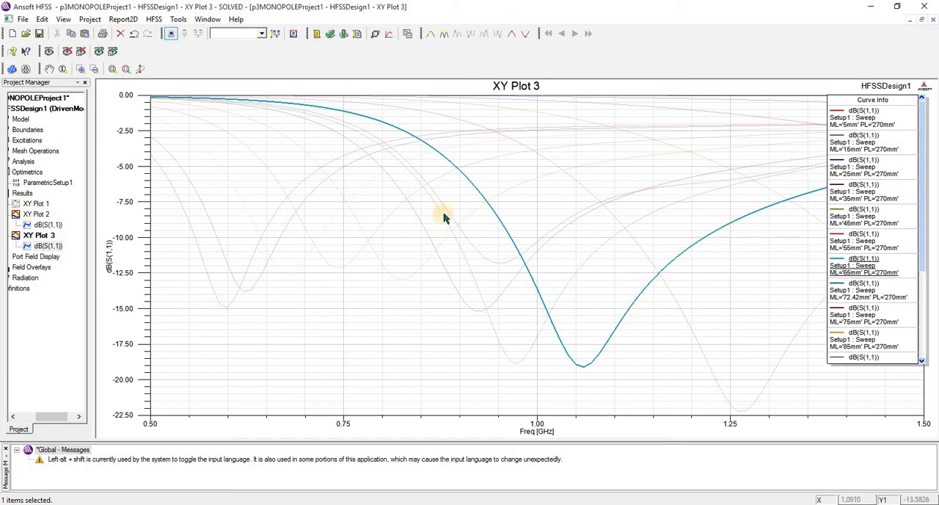
click(738, 101)
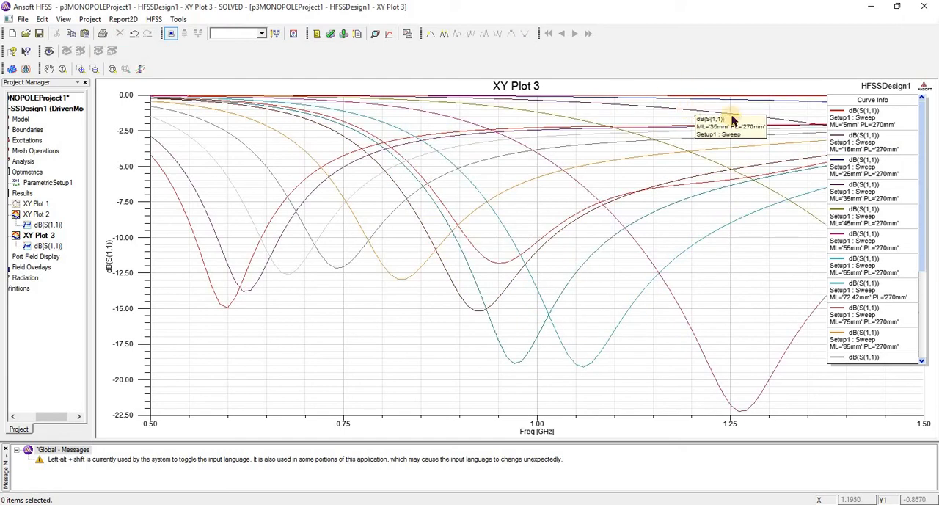
click(728, 115)
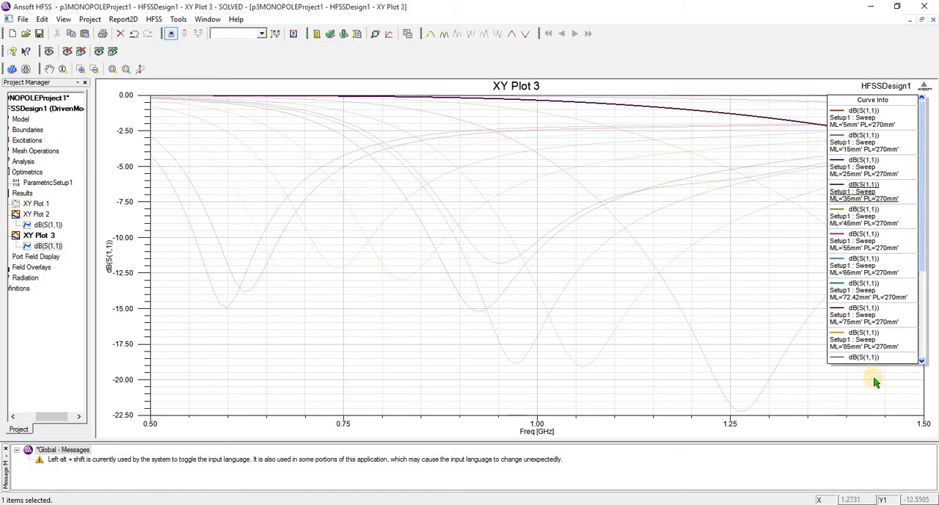
click(718, 119)
click(711, 126)
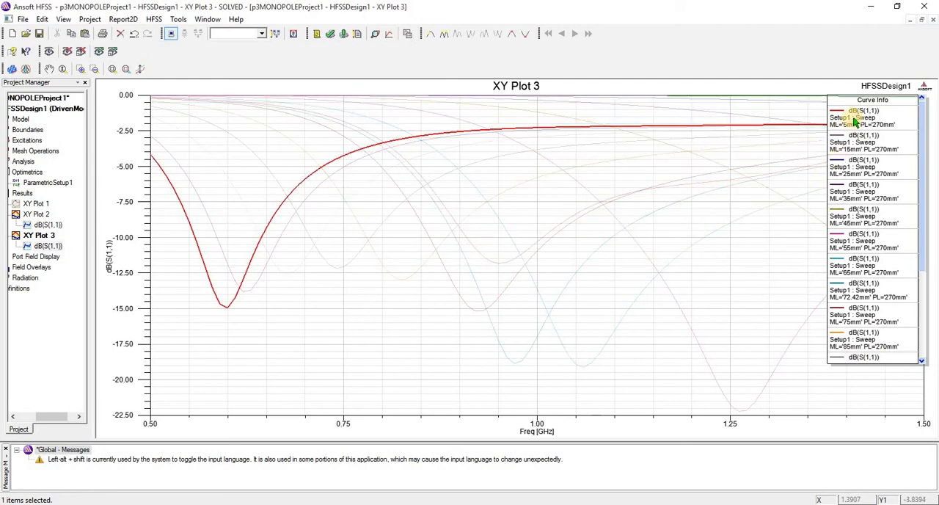
Step: Highlight the ML 15 mm to 65 mm curves in turn from the legend to compare their resonances
click(855, 163)
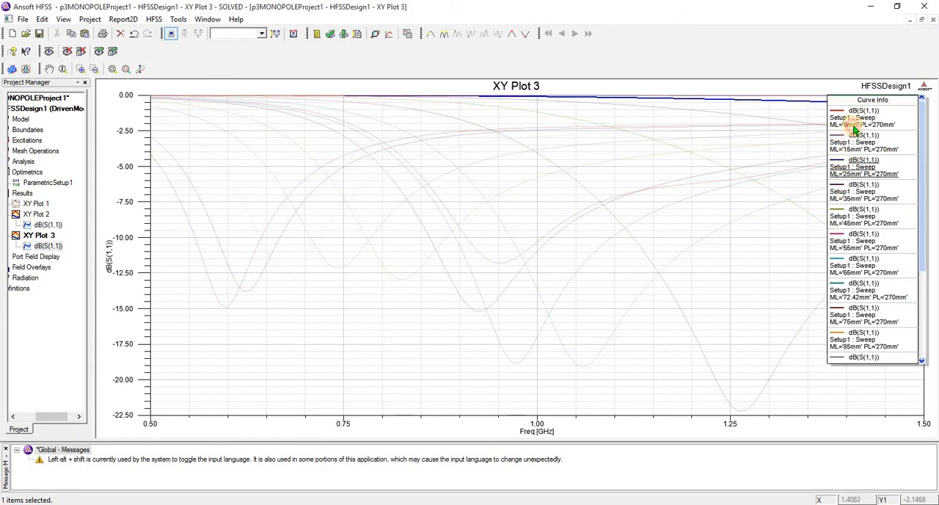
click(864, 242)
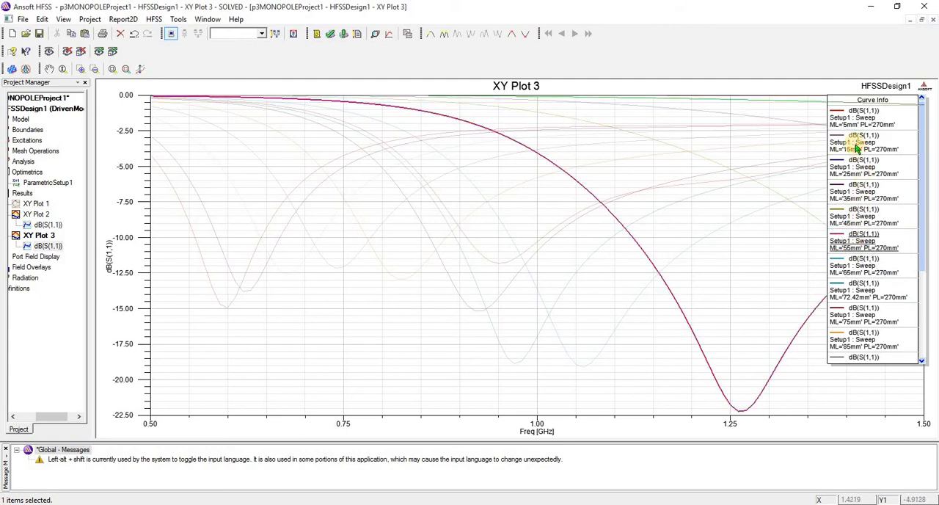
click(866, 149)
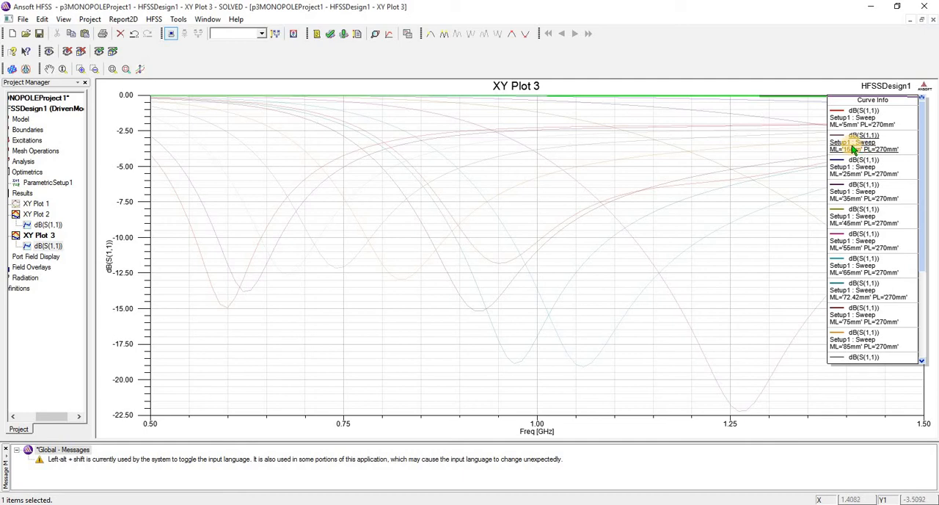
click(853, 177)
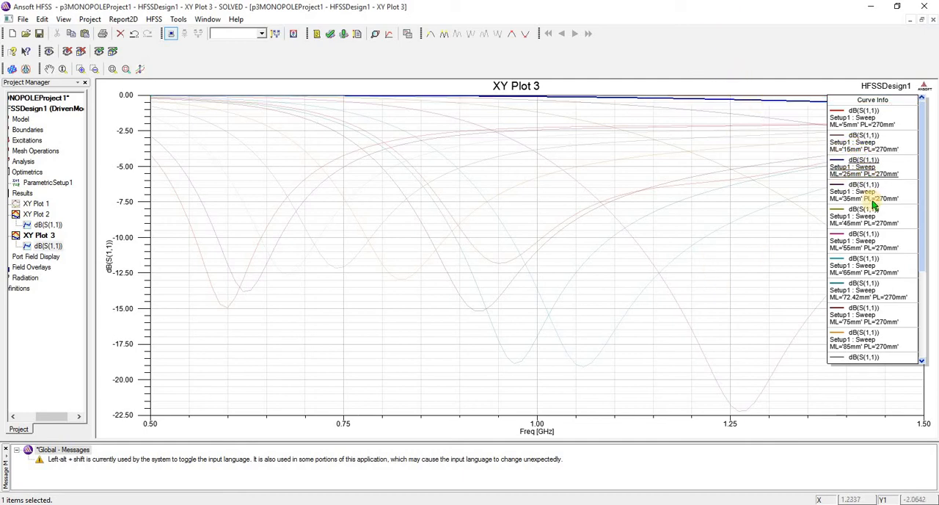
click(872, 201)
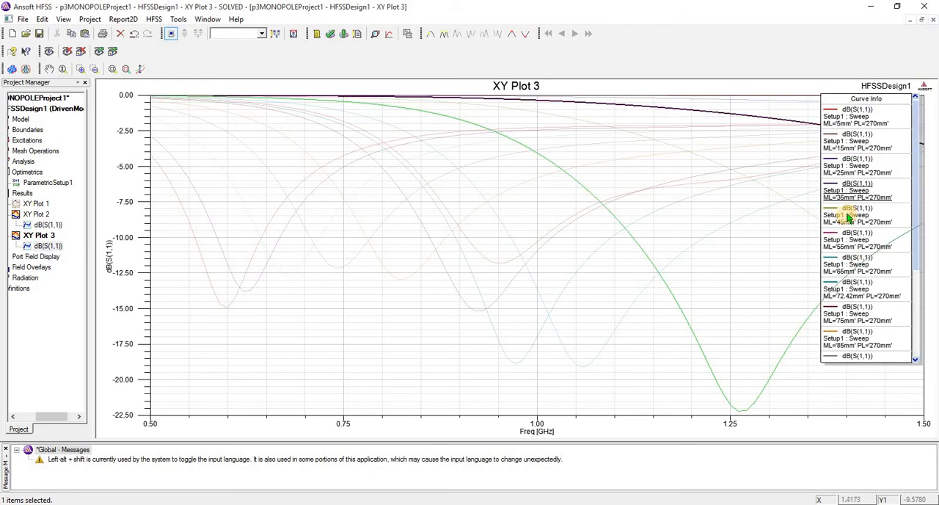
drag(849, 217, 842, 215)
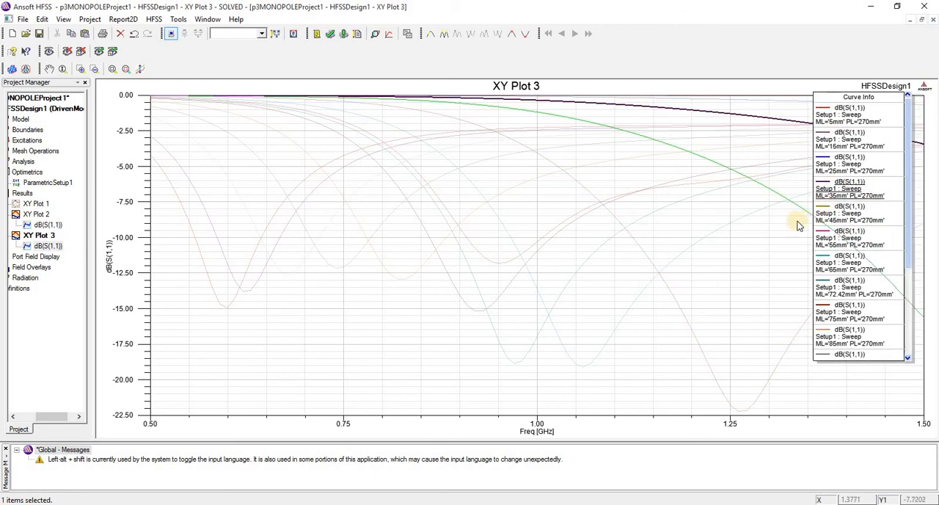
click(815, 242)
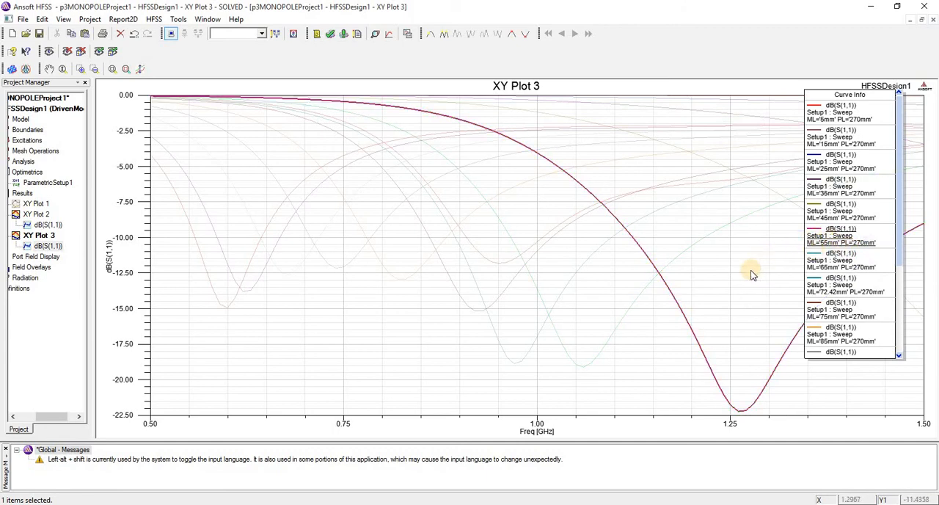
click(822, 262)
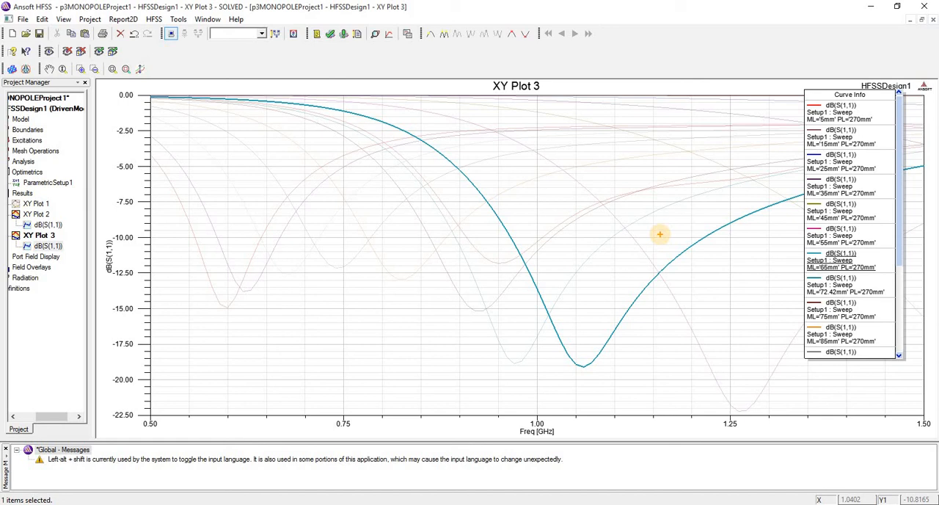
ctrl+shift+drag(737, 219, 518, 219)
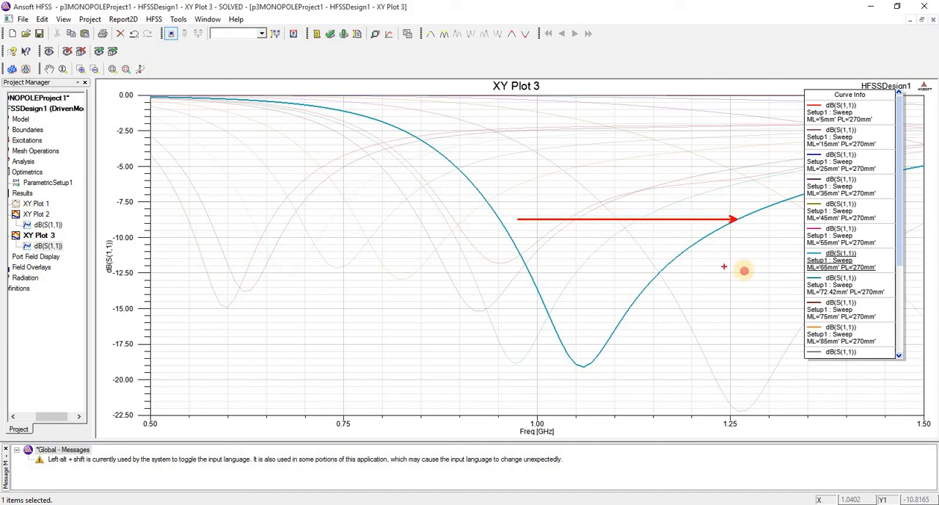
ctrl+shift+drag(745, 271, 540, 271)
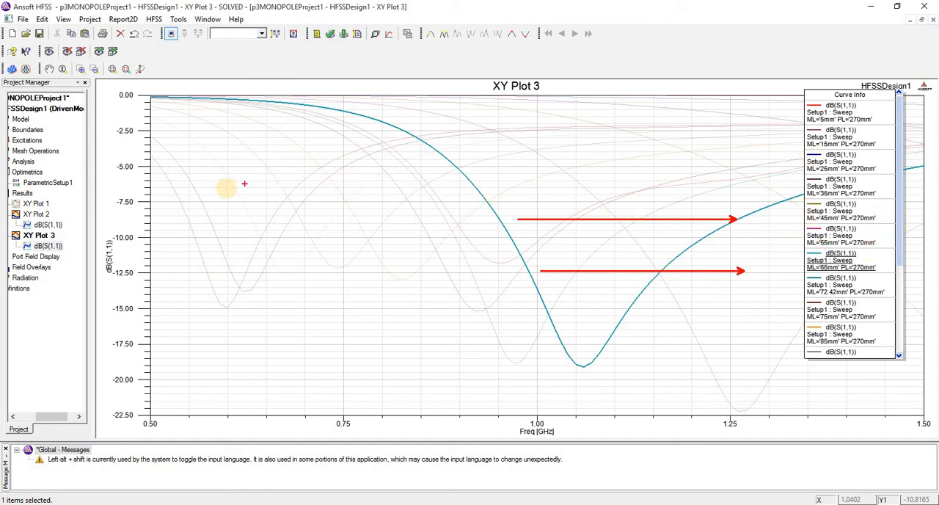
mouse_move(226, 189)
ctrl+shift+mouse_down()
mouse_move(345, 199)
mouse_move(481, 189)
ctrl+shift+mouse_up()
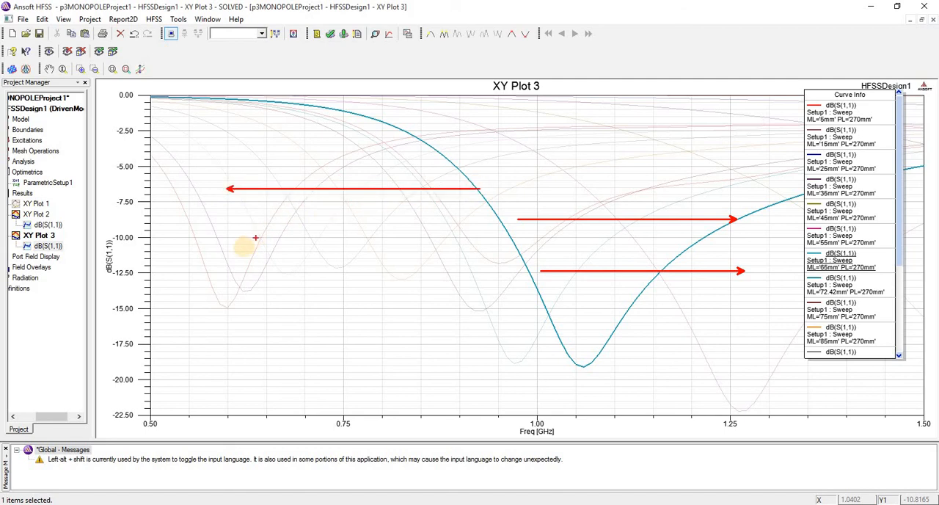
ctrl+shift+drag(243, 248, 557, 248)
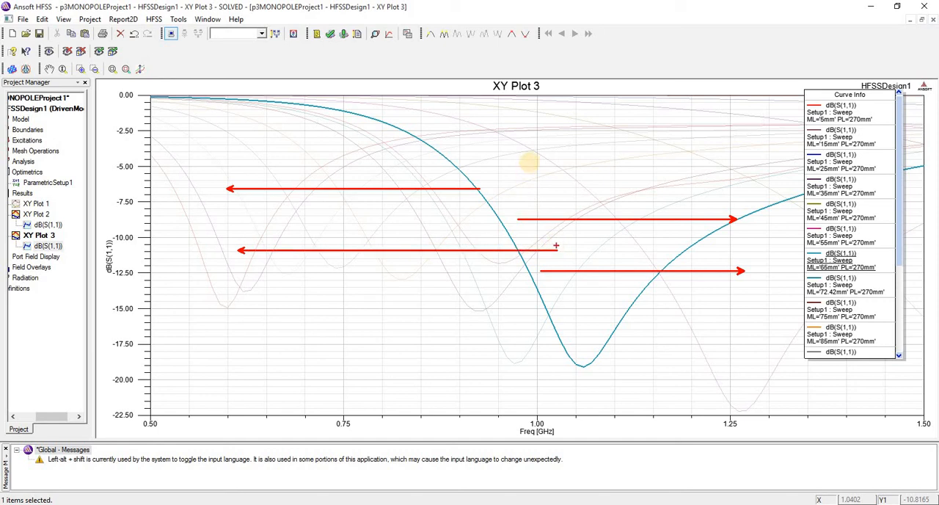